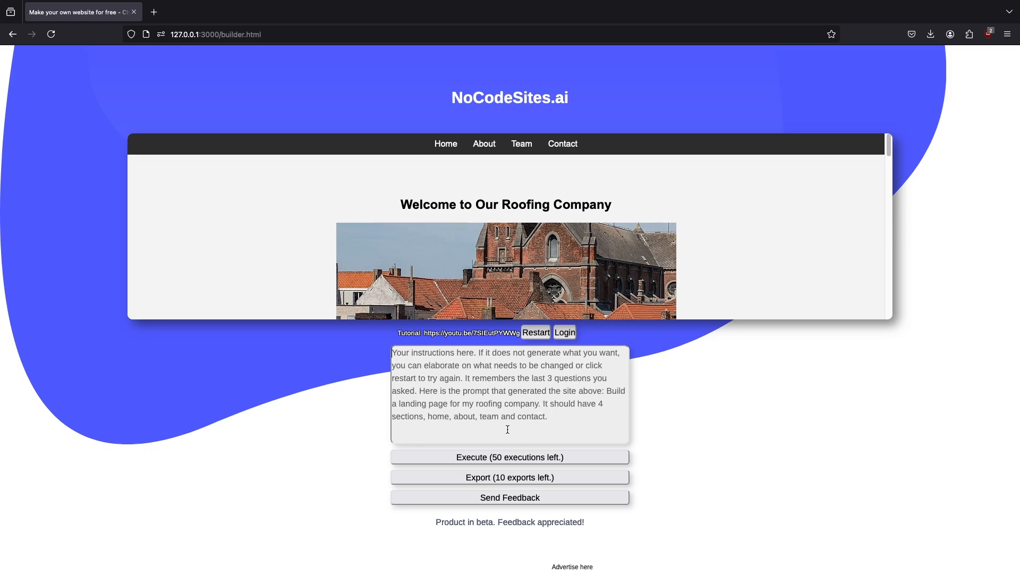
Step: Look through the sample roofing site, and generate a new site from the instruction "Build a portfolio page with art"
{"action": "scroll", "coordinate": [786, 286], "scroll_direction": "down", "scroll_amount": 8}
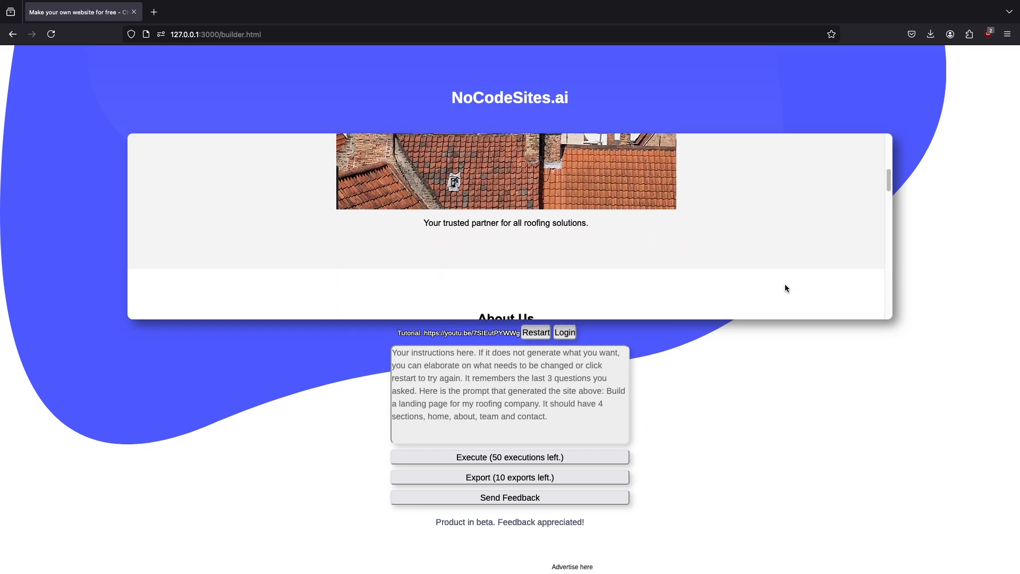
{"action": "scroll", "coordinate": [785, 286], "scroll_direction": "down", "scroll_amount": 10}
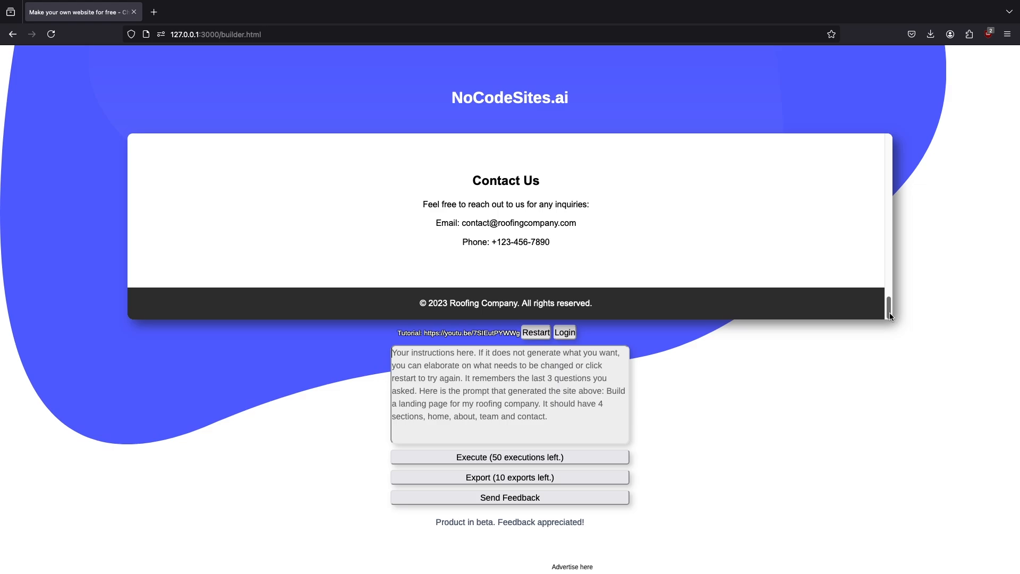
{"action": "scroll", "coordinate": [889, 312], "scroll_direction": "up", "scroll_amount": 1}
{"action": "type", "text": "Build a portfo"}
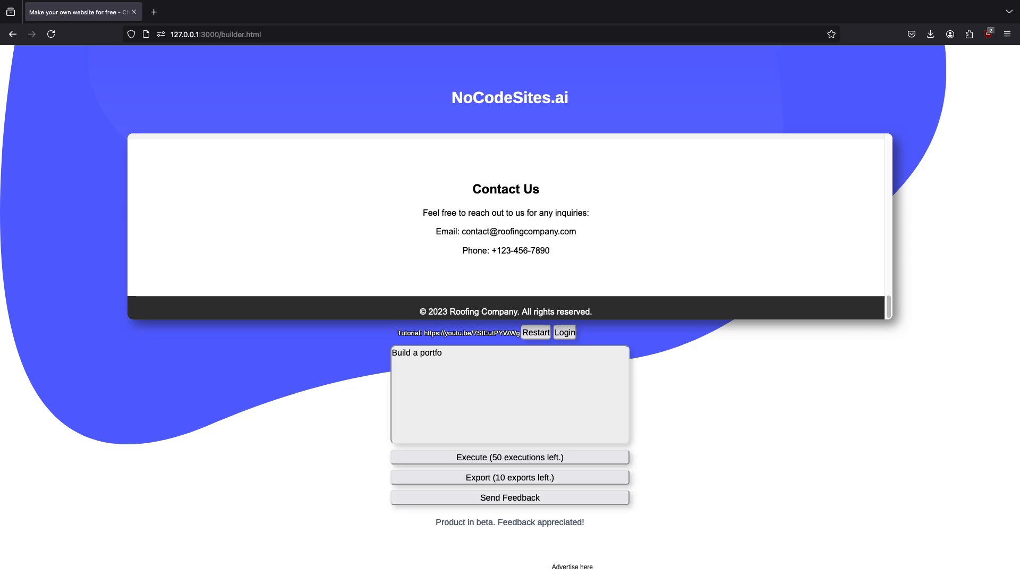
{"action": "type", "text": "lio page with art"}
{"action": "left_click", "coordinate": [593, 453]}
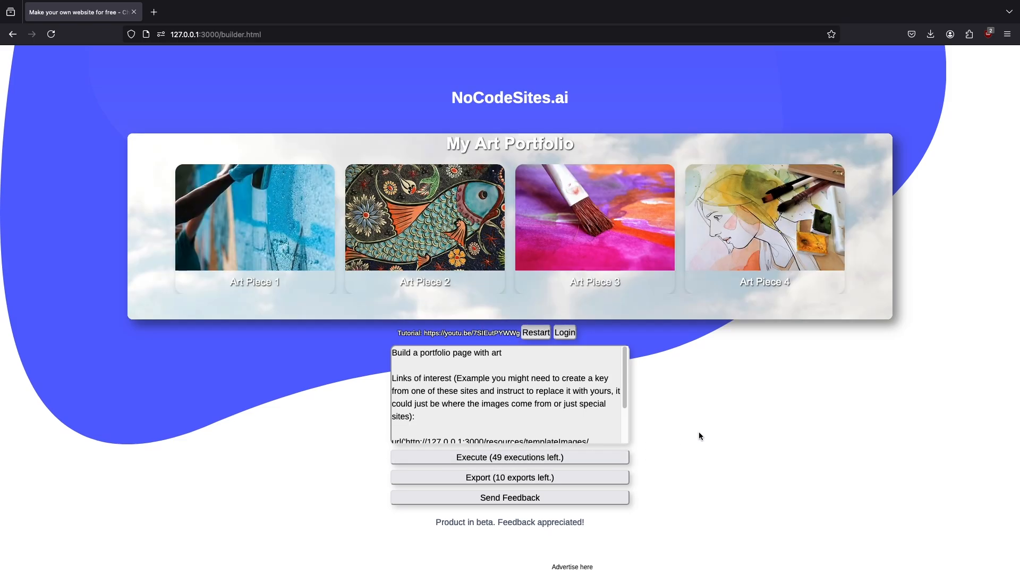
Step: Clear the previous instructions from the prompt field
{"action": "scroll", "coordinate": [602, 409], "scroll_direction": "down", "scroll_amount": 2}
{"action": "scroll", "coordinate": [602, 409], "scroll_direction": "up", "scroll_amount": 2}
{"action": "left_click", "coordinate": [503, 410]}
{"action": "left_click", "coordinate": [503, 410]}
{"action": "key", "text": "ctrl+a"}
{"action": "key", "text": "BackSpace"}
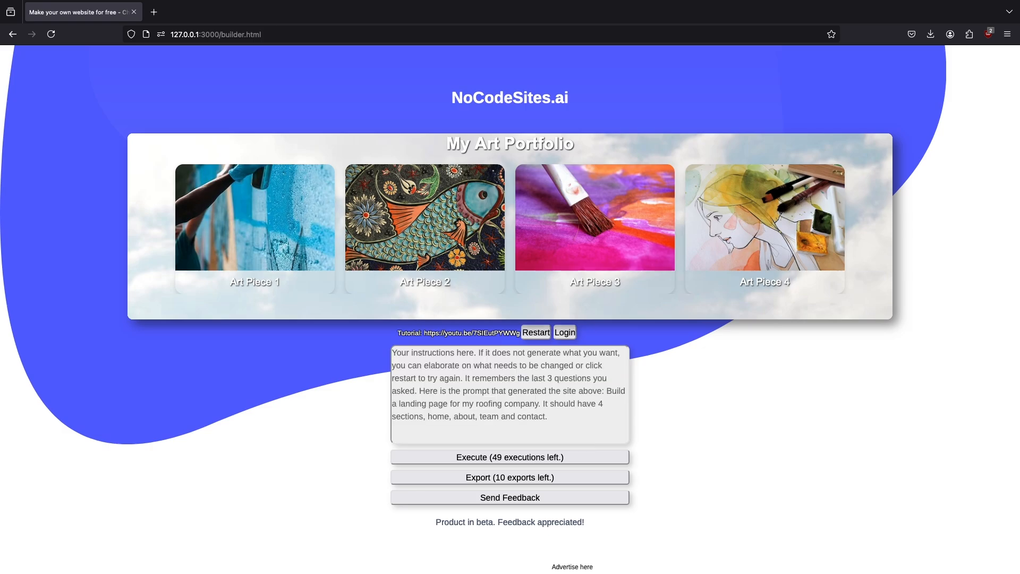
Step: Execute the instruction "Change the text at the top to be black, add 4 more rows of images"
{"action": "type", "text": "Change "}
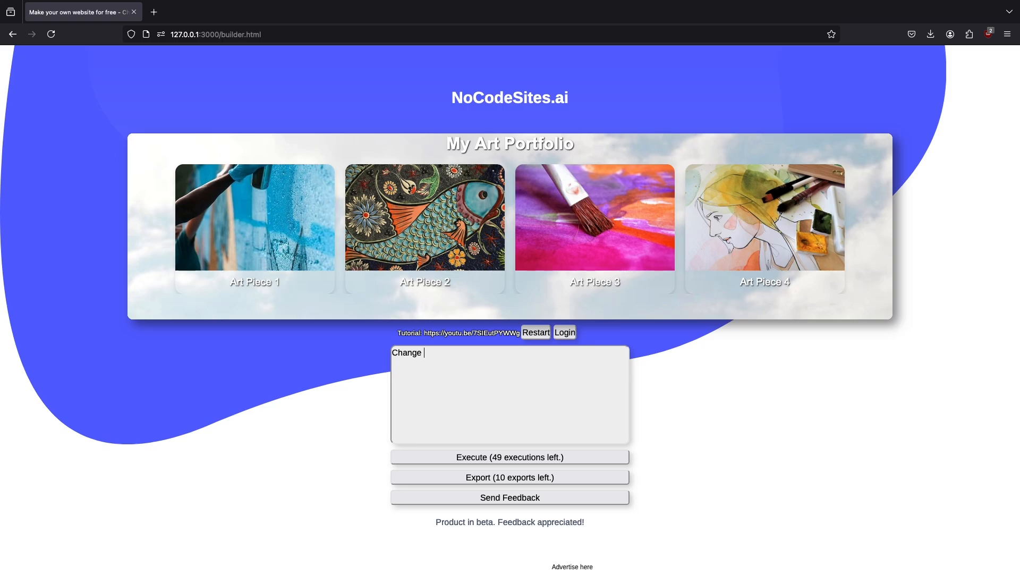
{"action": "type", "text": "the text at the top to be black, add 4 mo"}
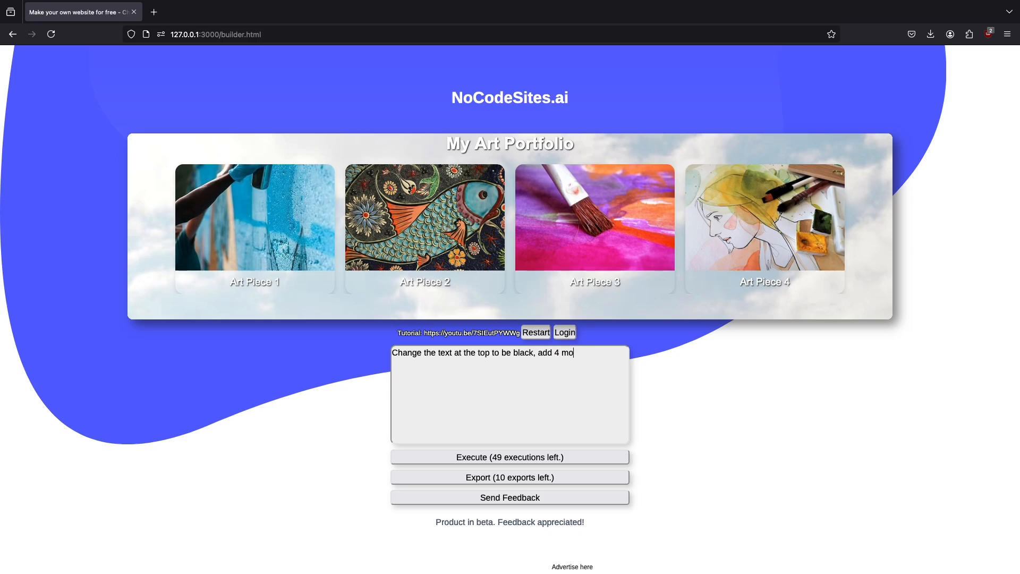
{"action": "type", "text": "re rows of images"}
{"action": "left_click", "coordinate": [510, 457]}
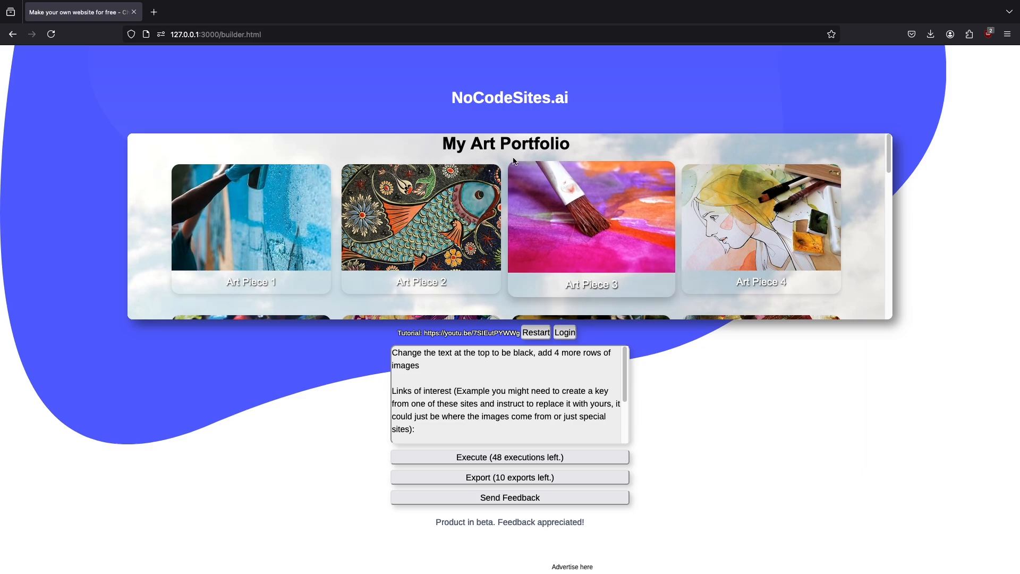
{"action": "scroll", "coordinate": [669, 223], "scroll_direction": "down", "scroll_amount": 9}
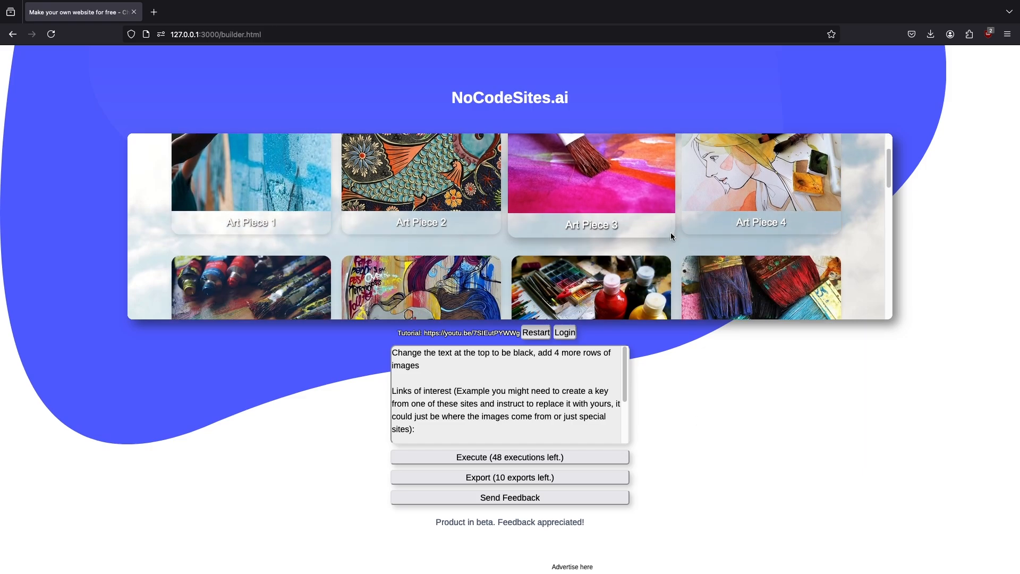
{"action": "scroll", "coordinate": [674, 239], "scroll_direction": "down", "scroll_amount": 3}
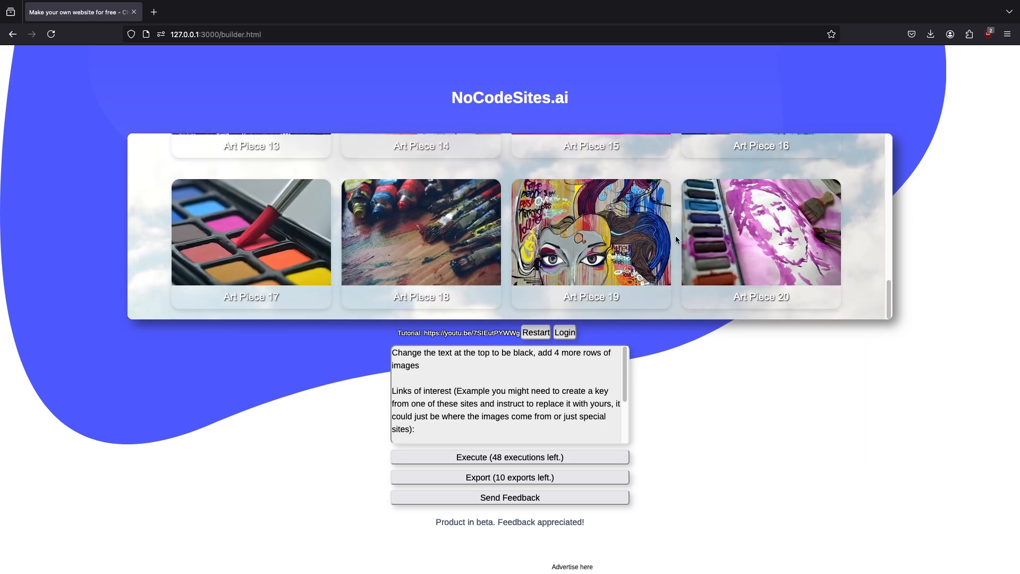
{"action": "scroll", "coordinate": [676, 238], "scroll_direction": "up", "scroll_amount": 12}
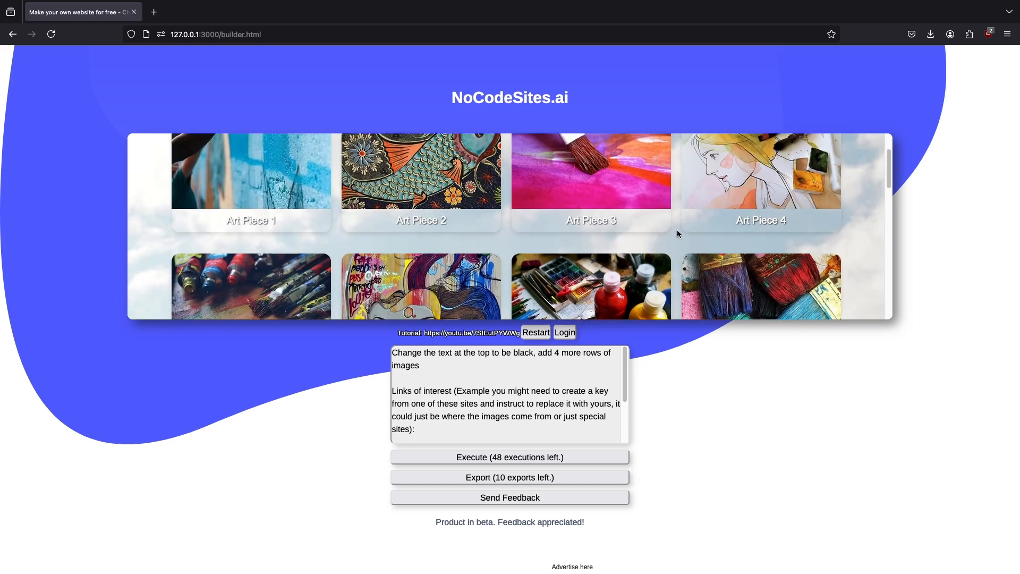
{"action": "scroll", "coordinate": [677, 230], "scroll_direction": "up", "scroll_amount": 1}
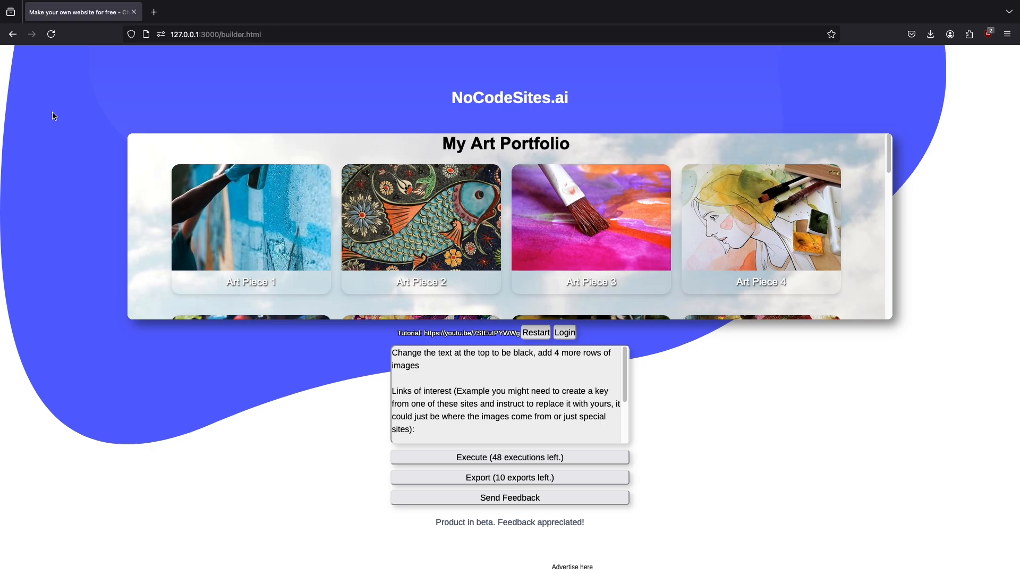
{"action": "scroll", "coordinate": [182, 220], "scroll_direction": "down", "scroll_amount": 6}
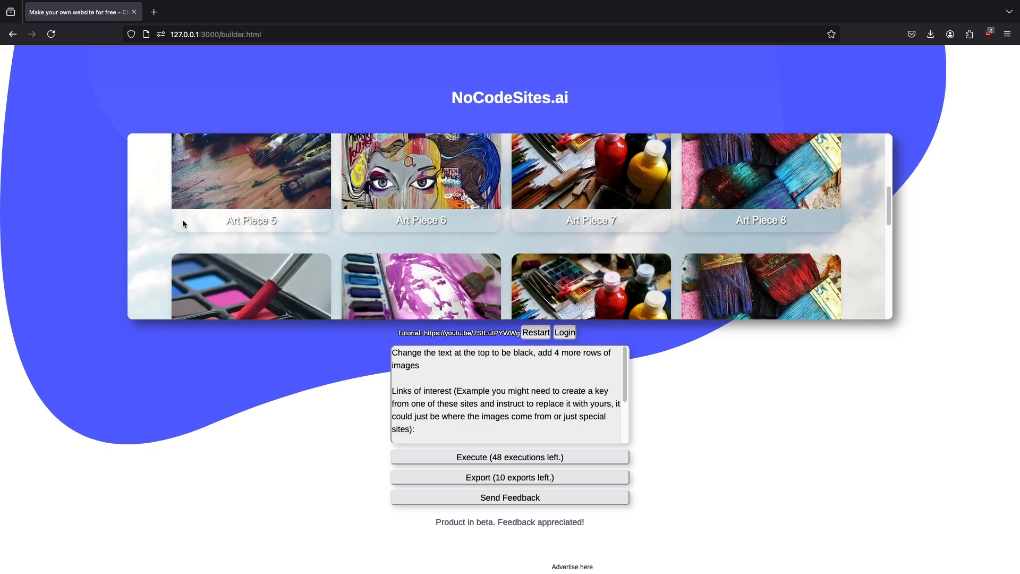
{"action": "scroll", "coordinate": [182, 222], "scroll_direction": "down", "scroll_amount": 4}
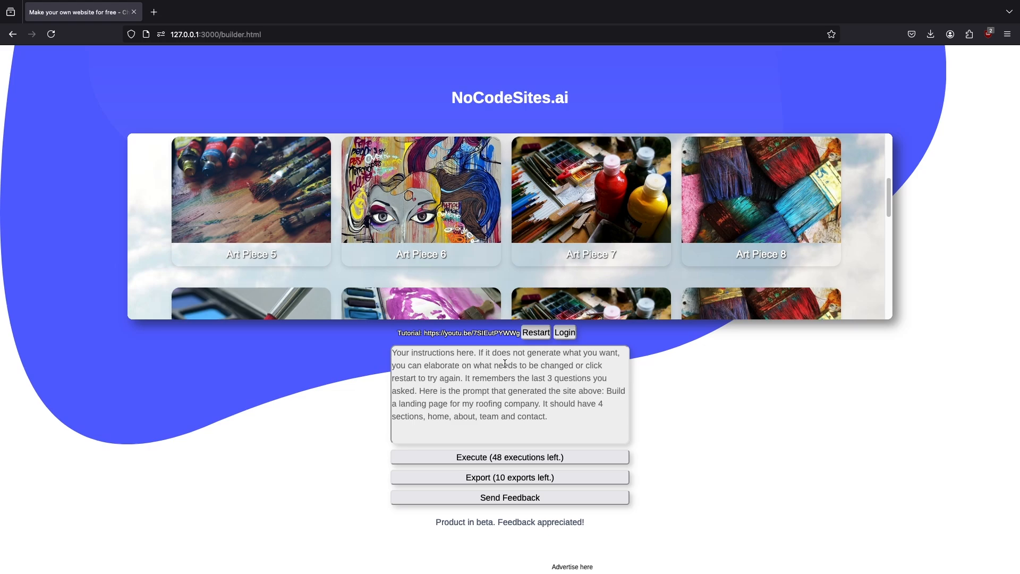
{"action": "left_click", "coordinate": [505, 363]}
{"action": "type", "text": "Replace all images with this link:"}
{"action": "type", "text": "https://cdn.pixabay.com/photo/2019/09/05/05/28/eye-4453129_960_720.jpg"}
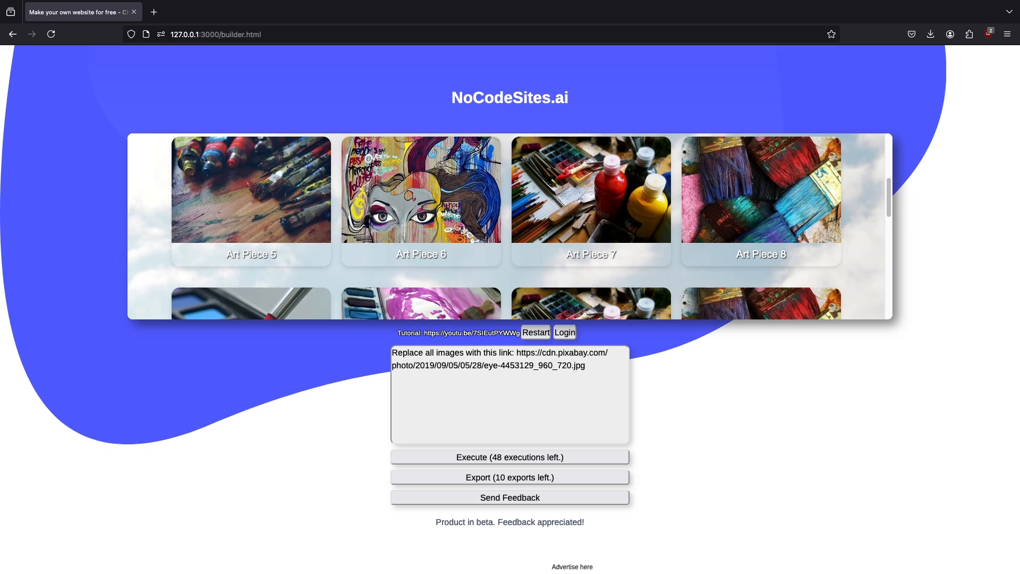
{"action": "left_click", "coordinate": [532, 458]}
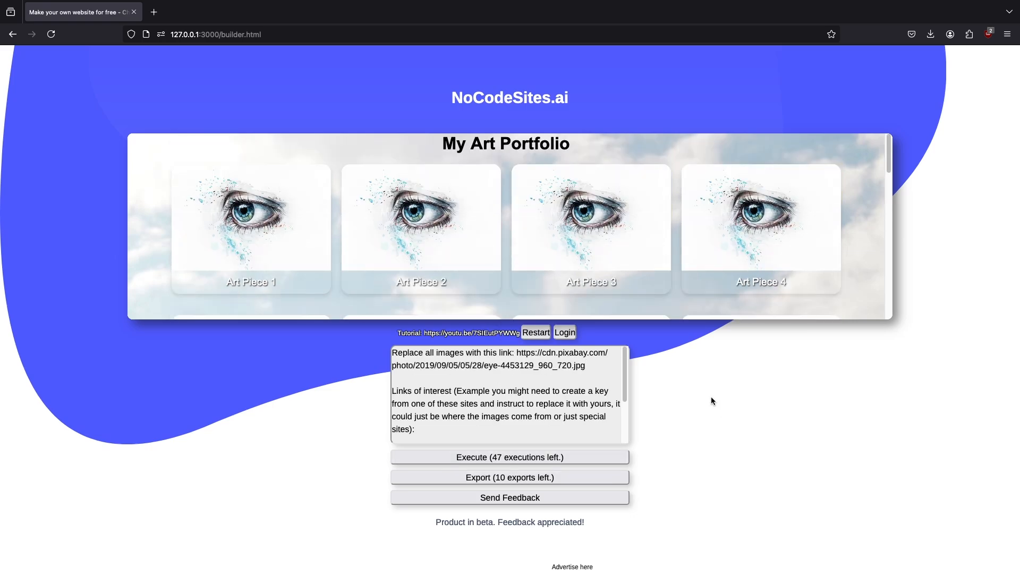
Step: Check the replaced images and execute the instruction "Add a contact page at the bottom"
{"action": "scroll", "coordinate": [674, 294], "scroll_direction": "down", "scroll_amount": 5}
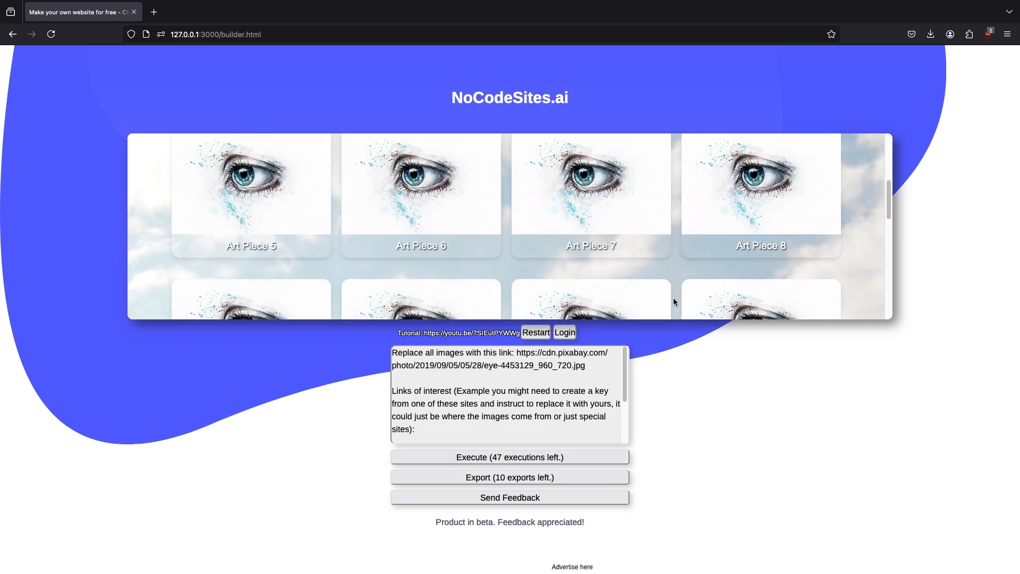
{"action": "scroll", "coordinate": [673, 301], "scroll_direction": "down", "scroll_amount": 10}
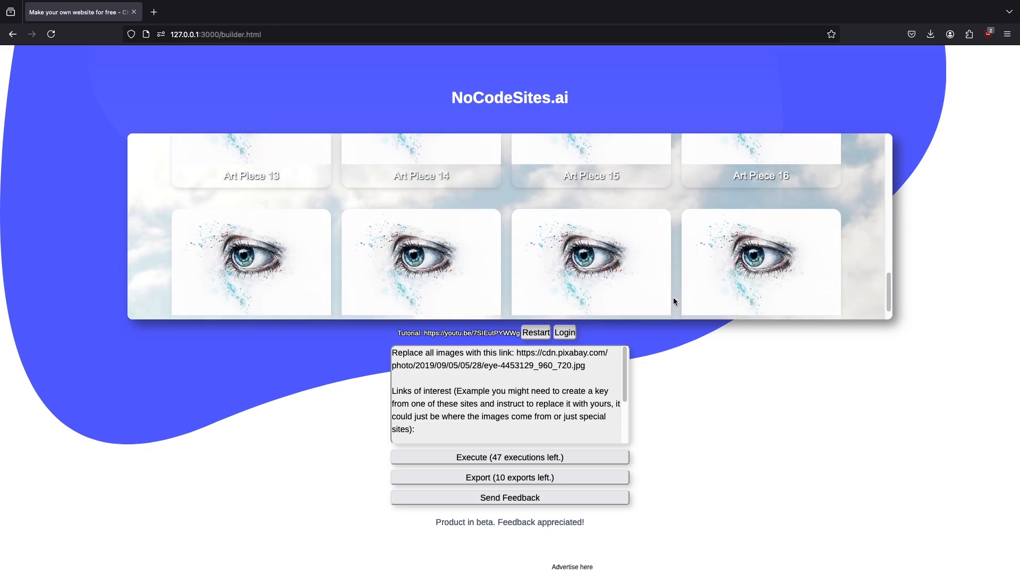
{"action": "left_click", "coordinate": [538, 346]}
{"action": "scroll", "coordinate": [661, 292], "scroll_direction": "up", "scroll_amount": 15}
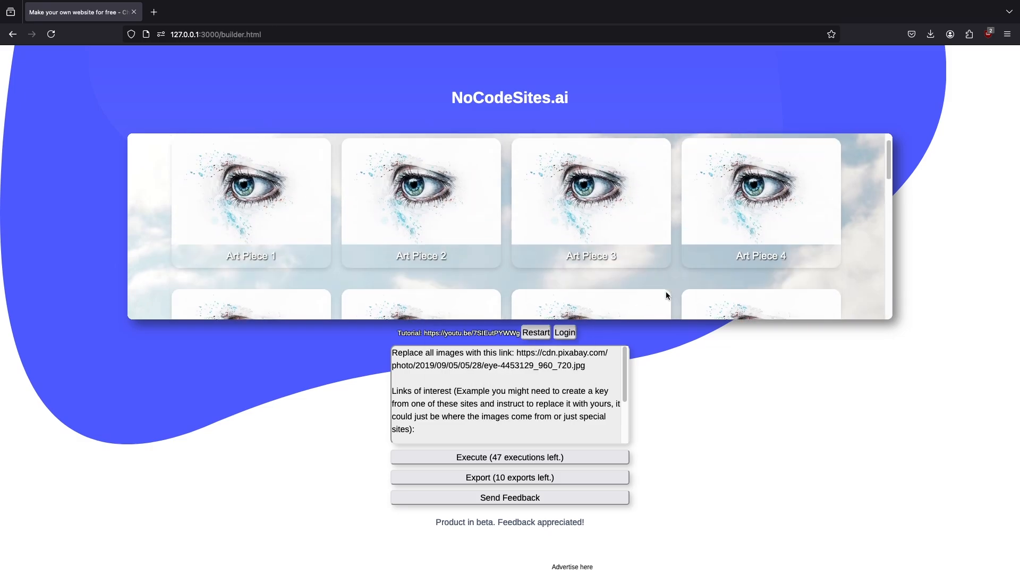
{"action": "scroll", "coordinate": [676, 297], "scroll_direction": "down", "scroll_amount": 1}
{"action": "scroll", "coordinate": [676, 298], "scroll_direction": "up", "scroll_amount": 1}
{"action": "type", "text": "A"}
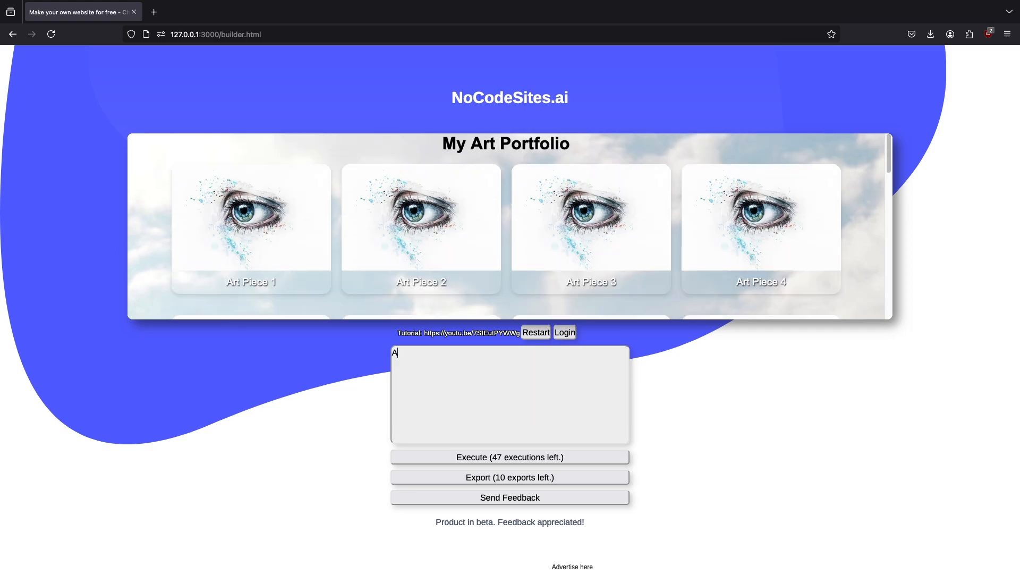
{"action": "type", "text": "dd a contact page at the bottom"}
{"action": "left_click", "coordinate": [519, 456]}
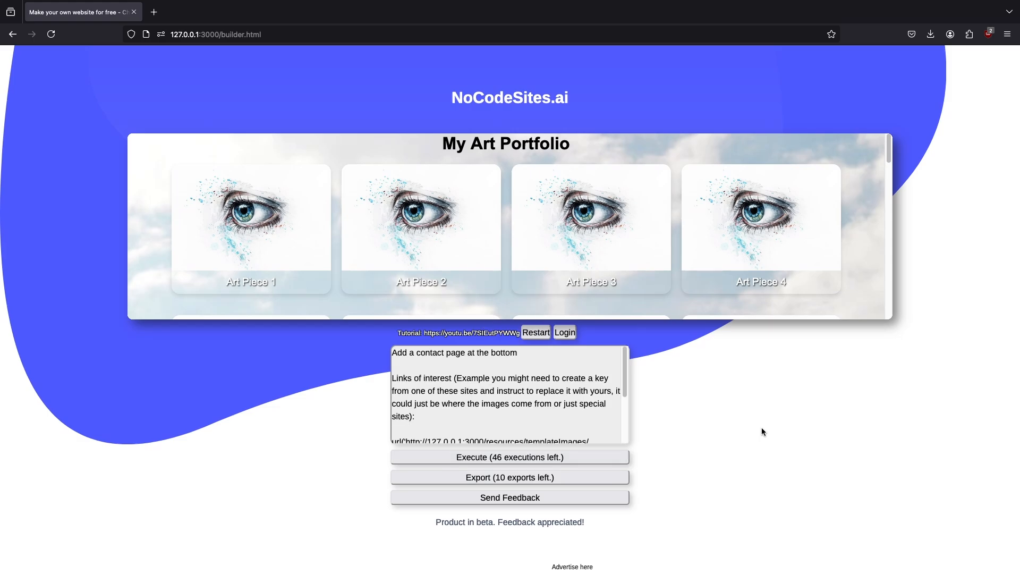
Step: Review the links of interest listed under the prompt and the lower part of the generated portfolio page
{"action": "scroll", "coordinate": [590, 409], "scroll_direction": "down", "scroll_amount": 2}
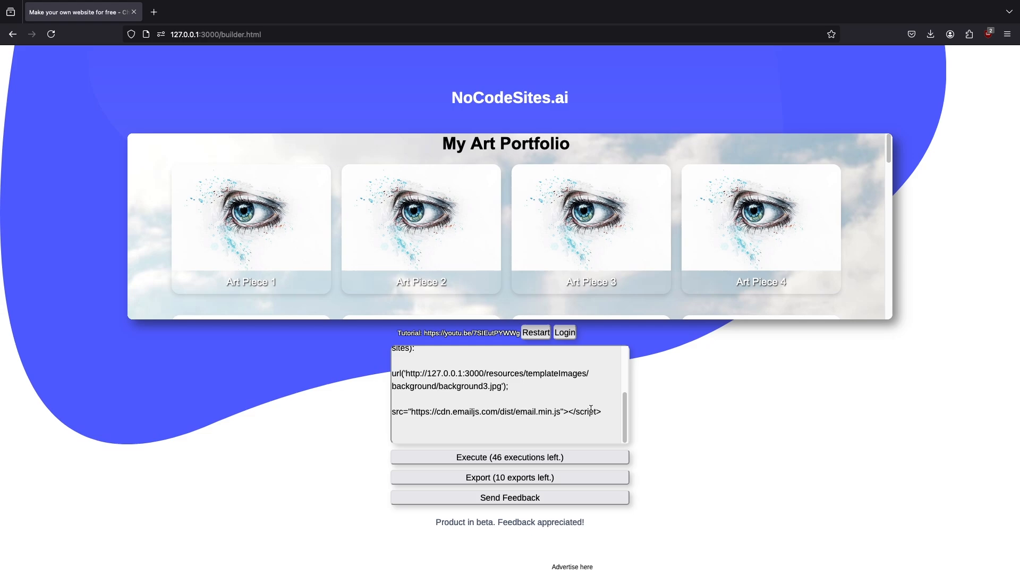
{"action": "scroll", "coordinate": [509, 271], "scroll_direction": "down", "scroll_amount": 10}
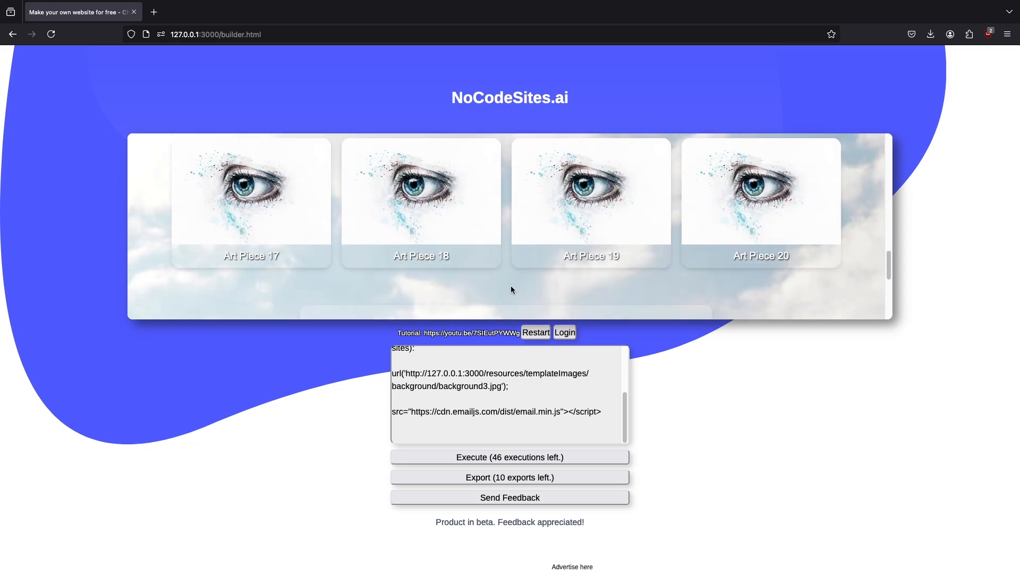
{"action": "scroll", "coordinate": [511, 289], "scroll_direction": "down", "scroll_amount": 5}
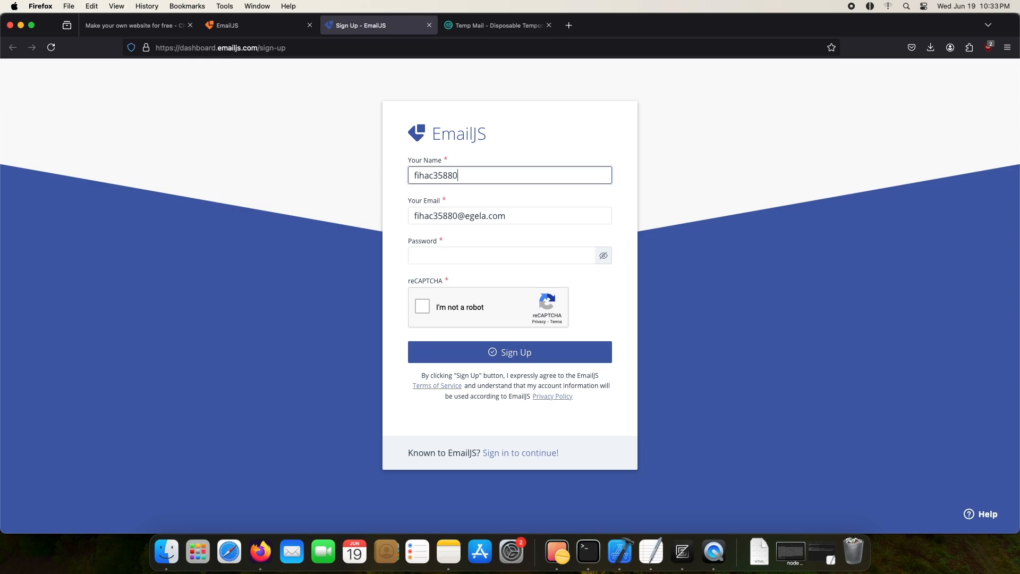
Step: Enter the account password in the EmailJS sign-up form, complete the reCAPTCHA and submit the registration
{"action": "left_click", "coordinate": [505, 253]}
{"action": "type", "text": "•••••••••"}
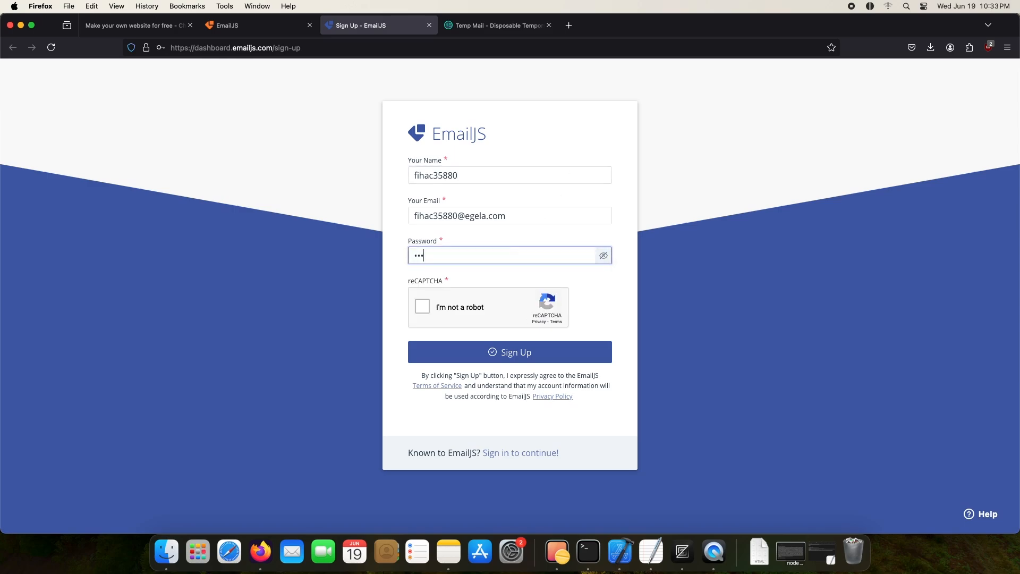
{"action": "left_click", "coordinate": [480, 301]}
{"action": "left_click", "coordinate": [510, 352]}
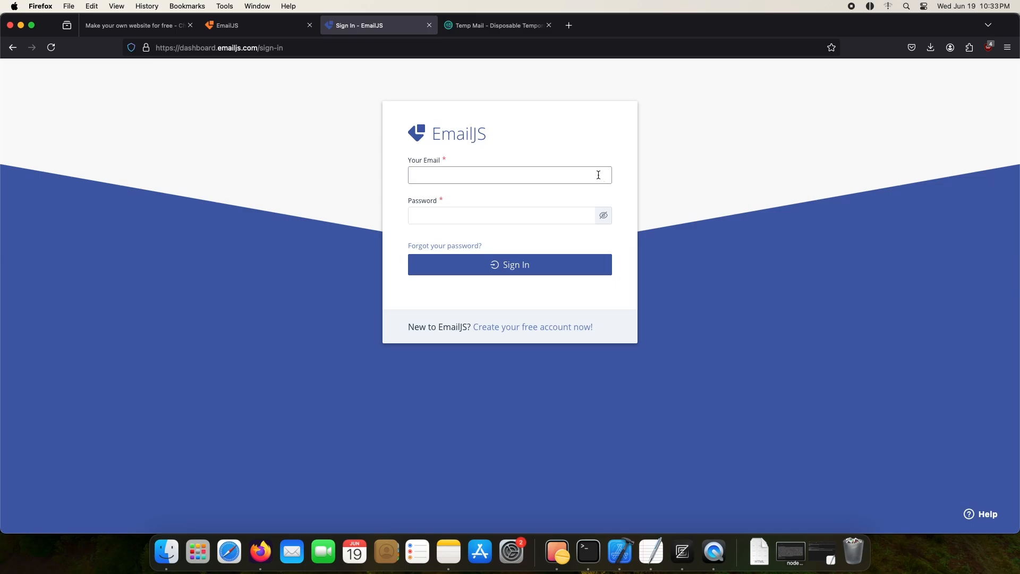
Step: Switch to the Temp Mail inbox, open the EmailJS message and follow its link to verify the account
{"action": "left_click", "coordinate": [489, 29]}
{"action": "left_click", "coordinate": [448, 391]}
{"action": "scroll", "coordinate": [451, 372], "scroll_direction": "down", "scroll_amount": 5}
{"action": "left_click", "coordinate": [482, 282]}
Step: Sign in to EmailJS with the account's email and password, and decline saving the login in the browser
{"action": "left_click", "coordinate": [493, 174]}
{"action": "key", "text": "super+v"}
{"action": "left_click", "coordinate": [494, 215]}
{"action": "type", "text": "•••••••••"}
{"action": "key", "text": "Return"}
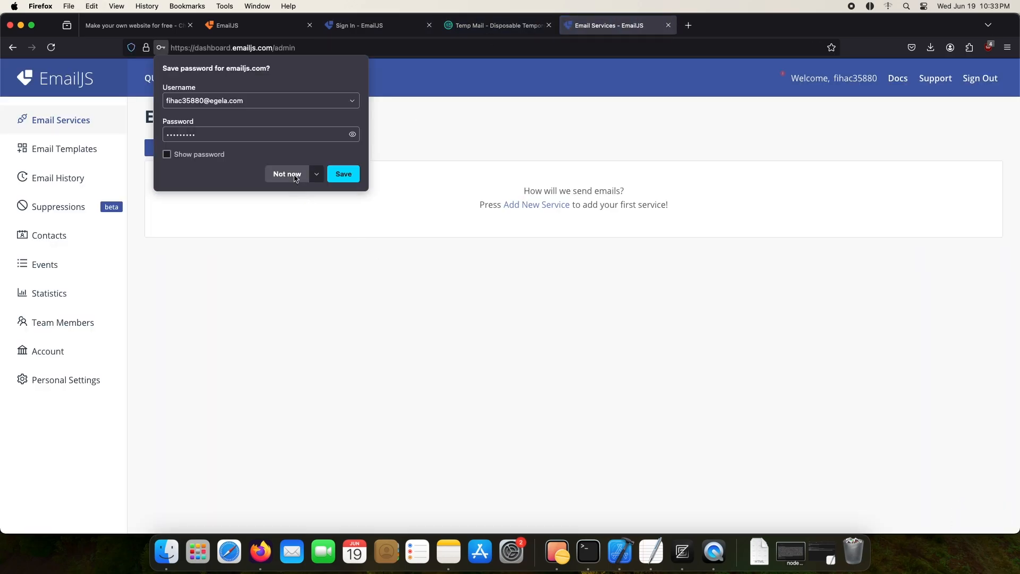
{"action": "left_click", "coordinate": [290, 174]}
Step: Add an Outlook email service, connect it by signing in with the Microsoft account's email and password, and create the service
{"action": "left_click", "coordinate": [208, 154]}
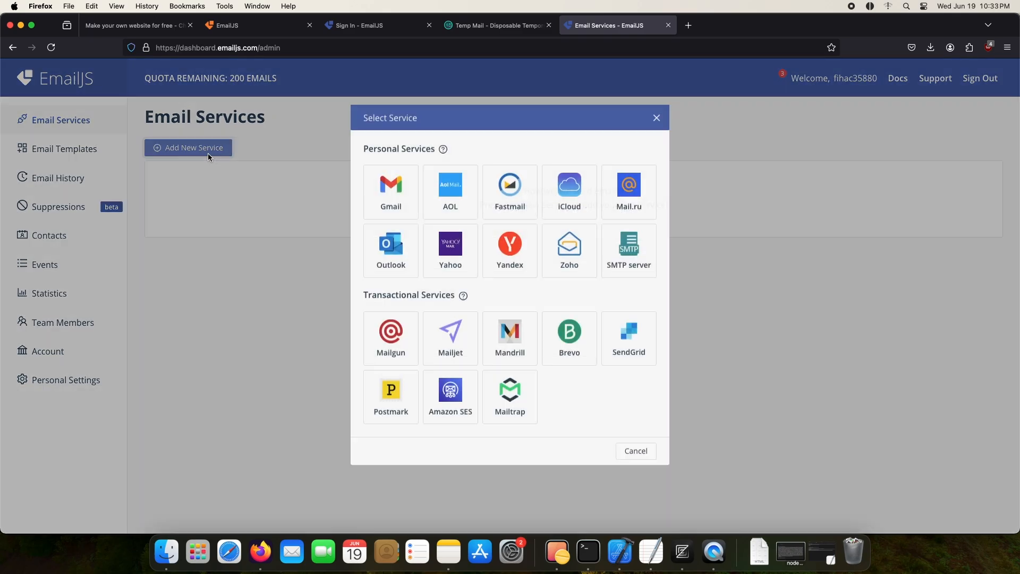
{"action": "left_click", "coordinate": [396, 259]}
{"action": "left_click", "coordinate": [430, 265]}
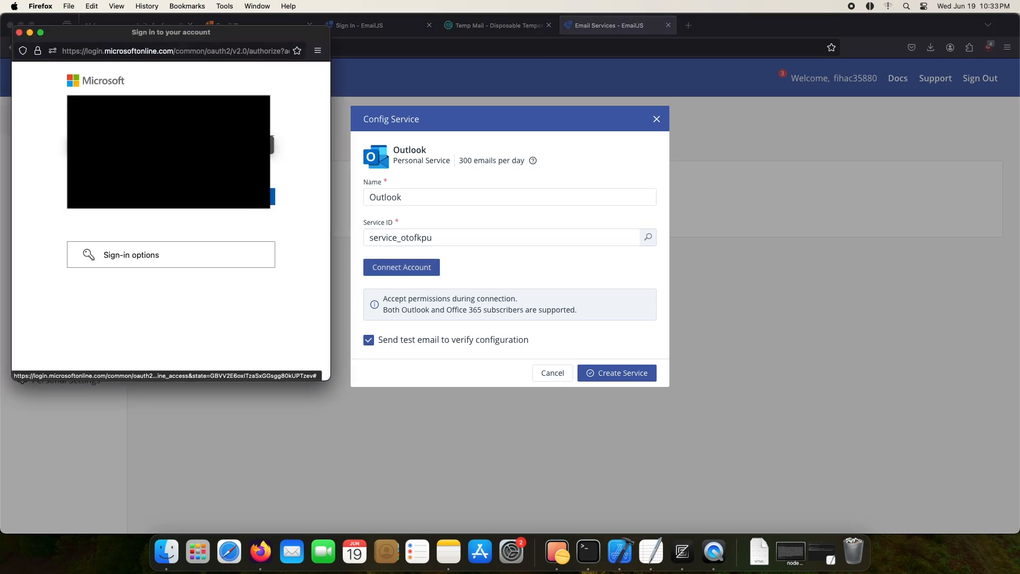
{"action": "key", "text": "Return"}
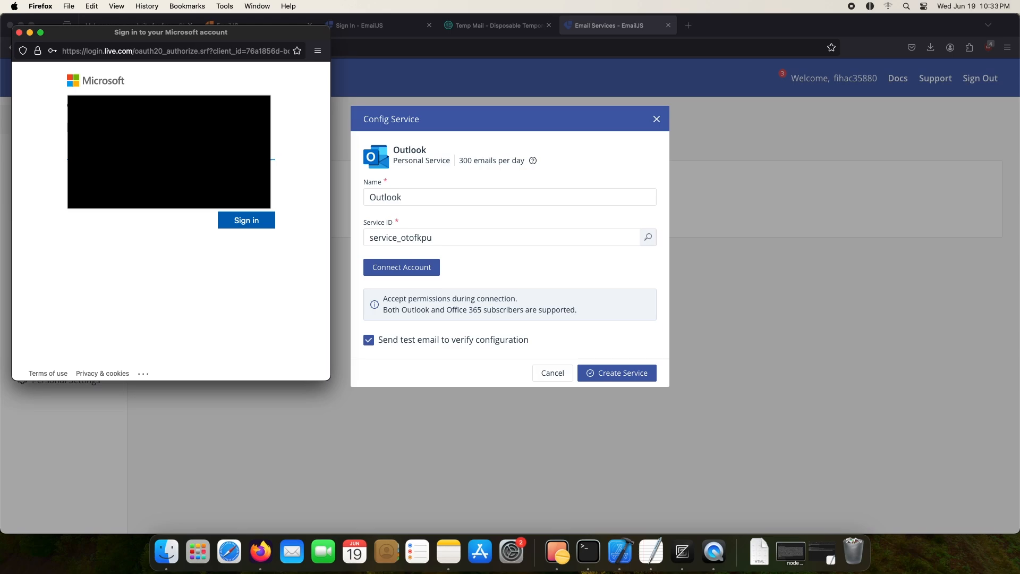
{"action": "key", "text": "Return"}
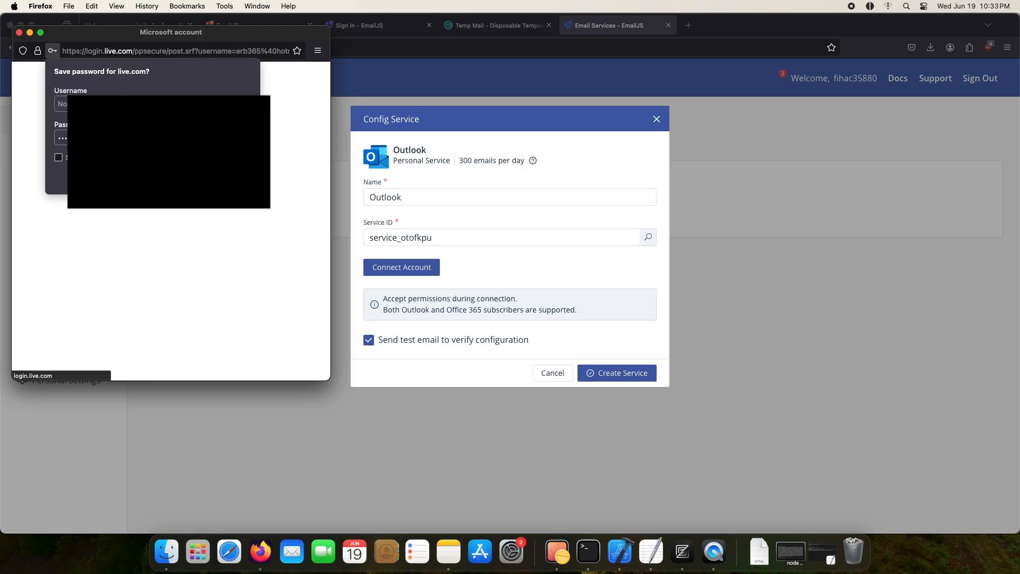
{"action": "left_click", "coordinate": [197, 212]}
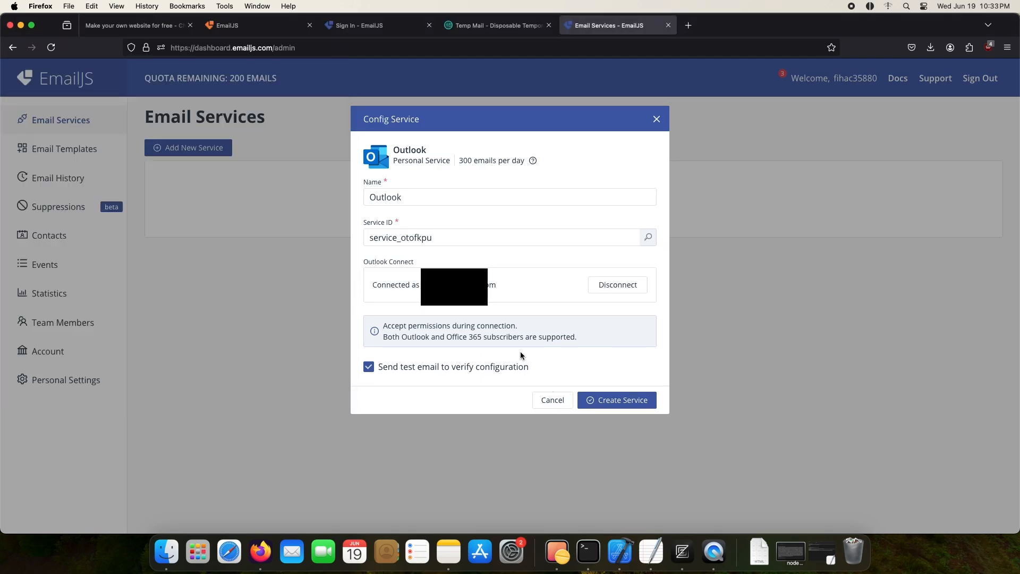
{"action": "left_click", "coordinate": [594, 403]}
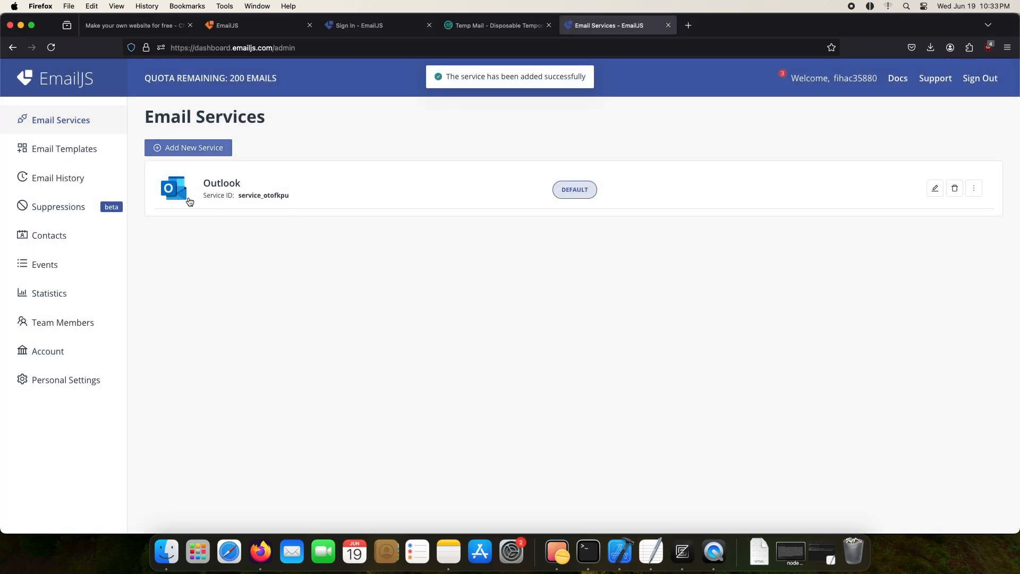
Step: Create a new email template from the default content, set its recipient email address and save it
{"action": "left_click", "coordinate": [15, 151]}
{"action": "left_click", "coordinate": [199, 150]}
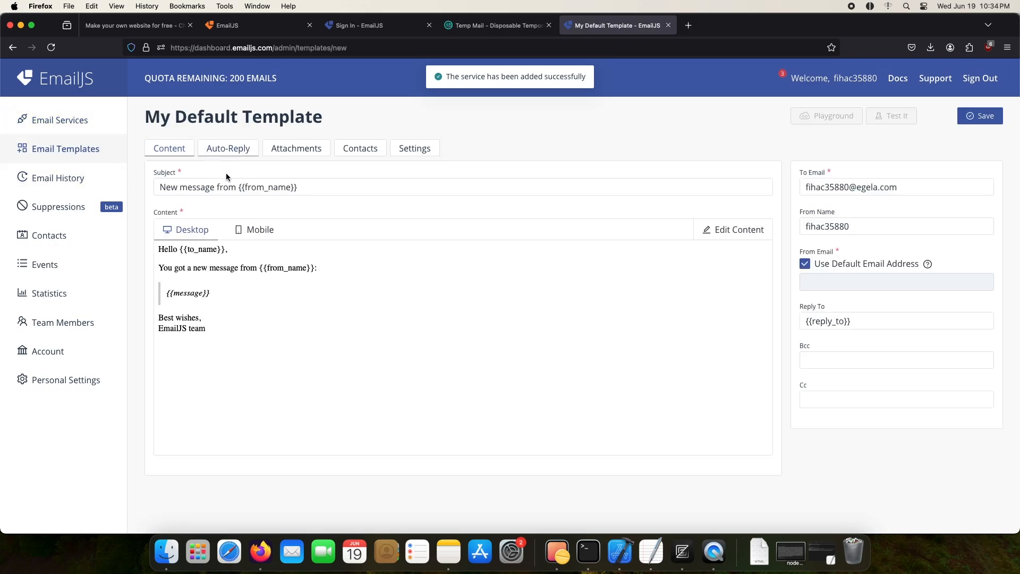
{"action": "double_click", "coordinate": [871, 188]}
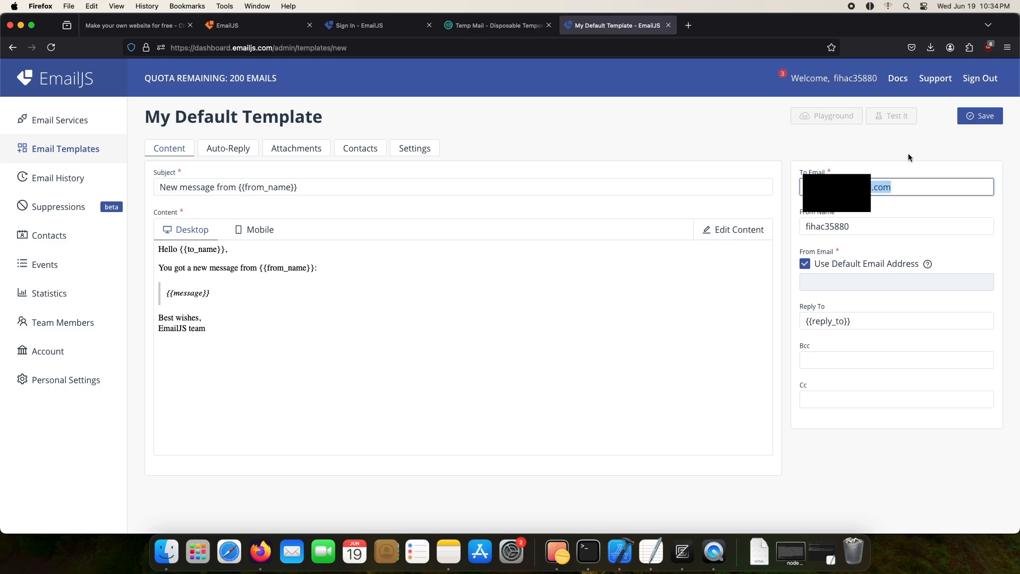
{"action": "left_click", "coordinate": [980, 116]}
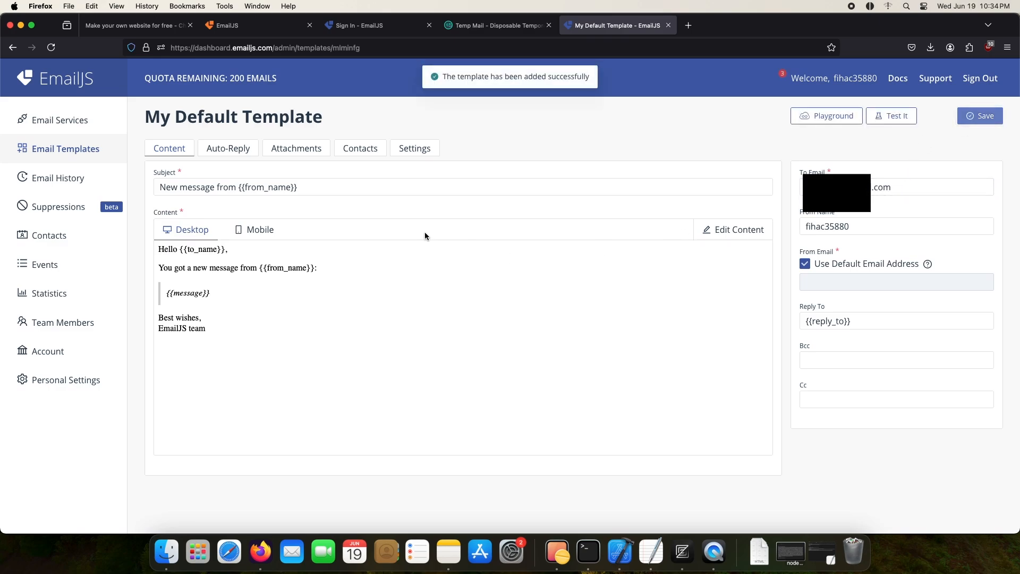
Step: Copy the template ID from the template's settings and the public key from the EmailJS account page
{"action": "left_click", "coordinate": [415, 151]}
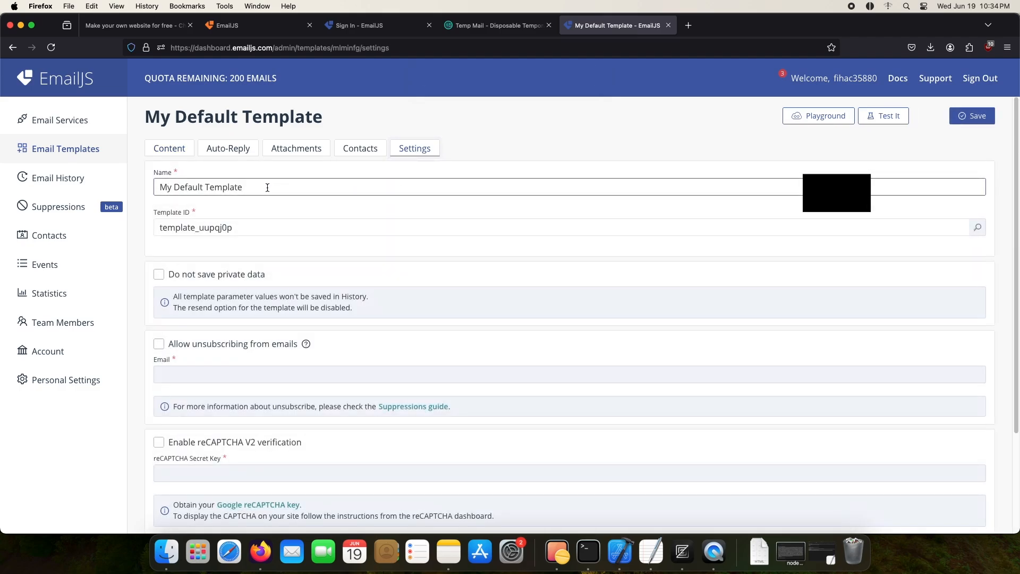
{"action": "double_click", "coordinate": [231, 227]}
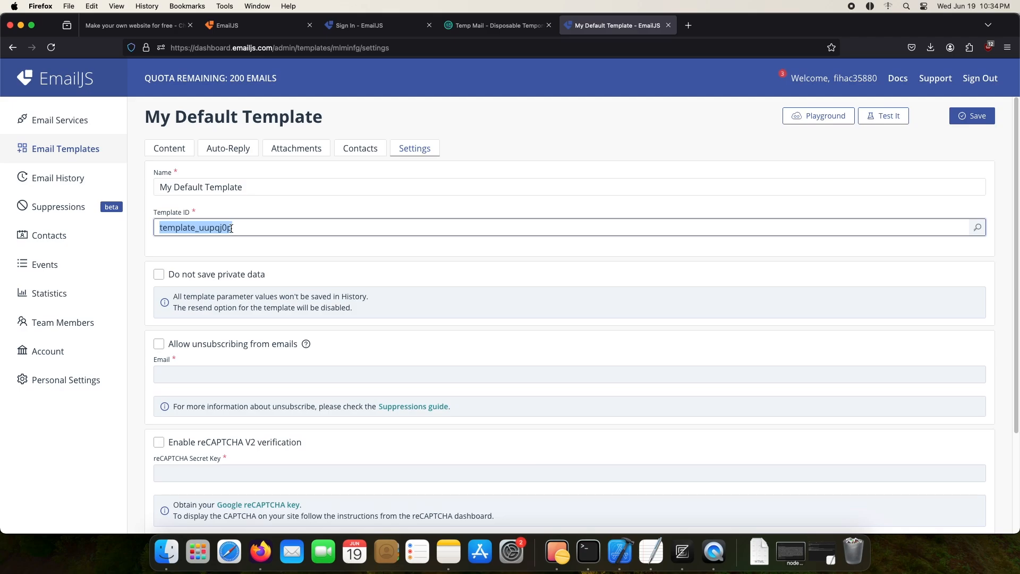
{"action": "left_click", "coordinate": [66, 352]}
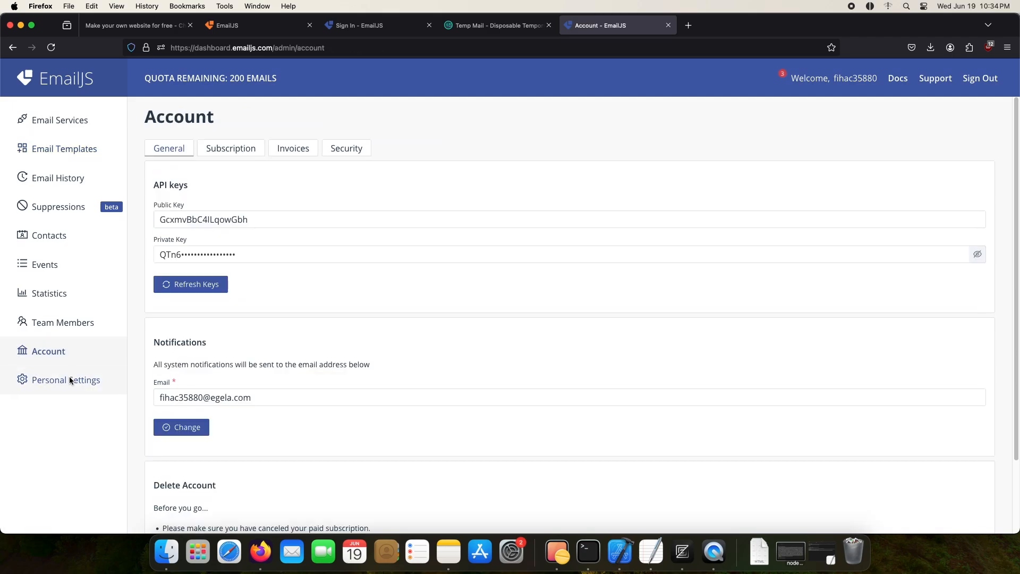
{"action": "double_click", "coordinate": [243, 221]}
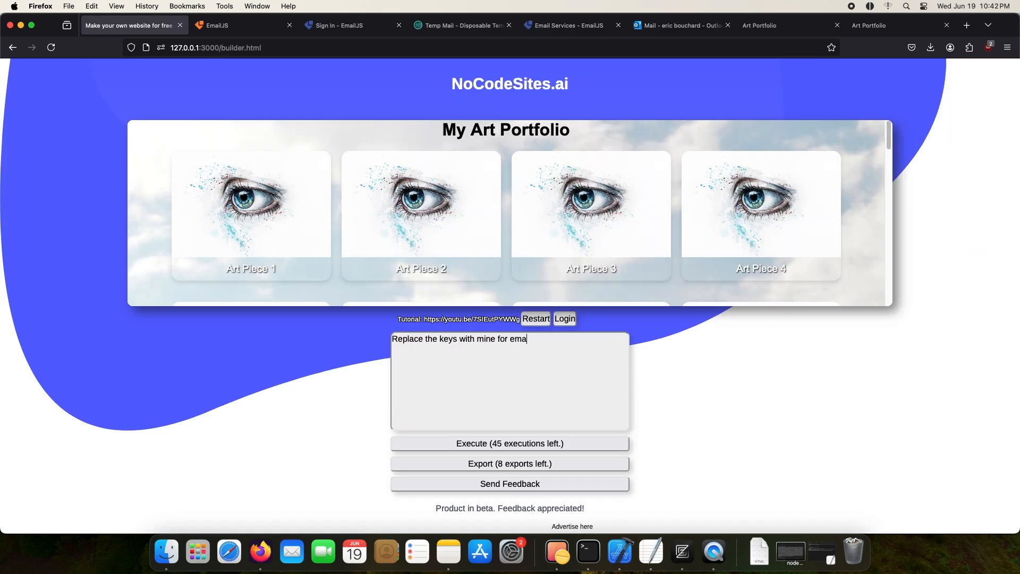
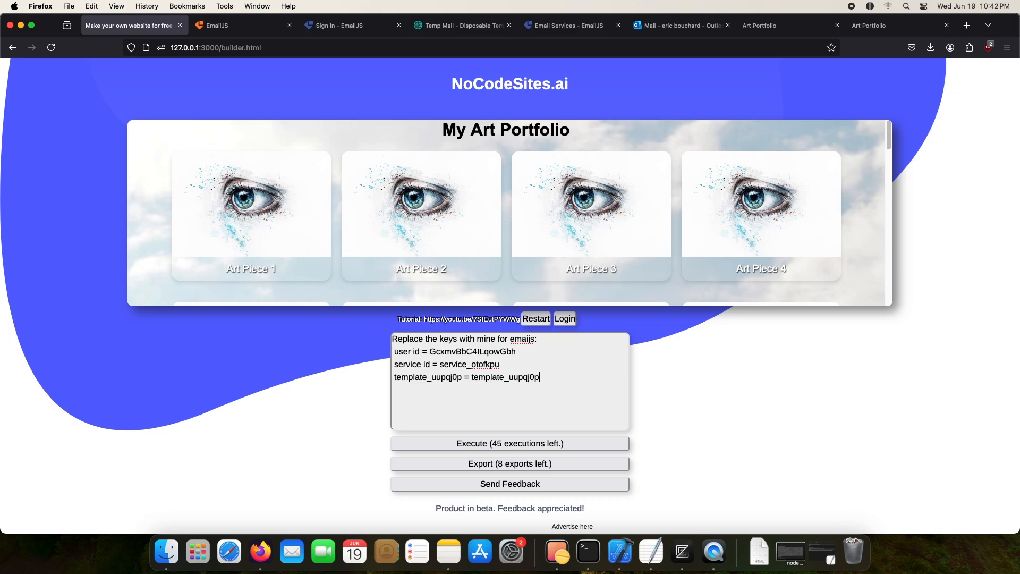
Step: Switch to NoCodeSites.ai and run a prompt replacing the EmailJS keys with the account's user ID (public key), service ID and template ID
{"action": "left_click", "coordinate": [488, 442]}
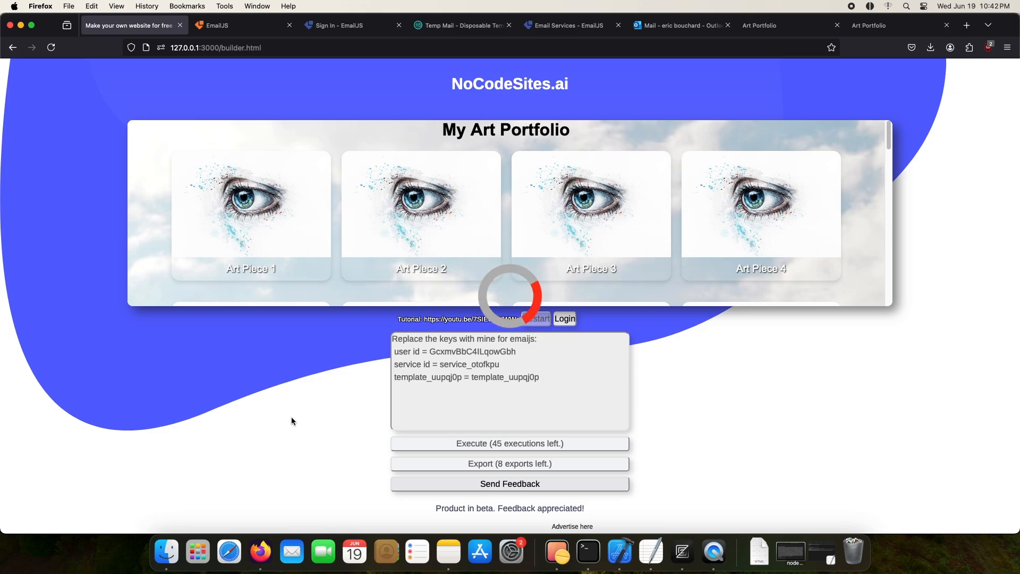
Step: Test the Contact Me form by filling in a name, an email address and the message "hi, test 123", send it and dismiss the alert
{"action": "scroll", "coordinate": [488, 401], "scroll_direction": "down", "scroll_amount": 5}
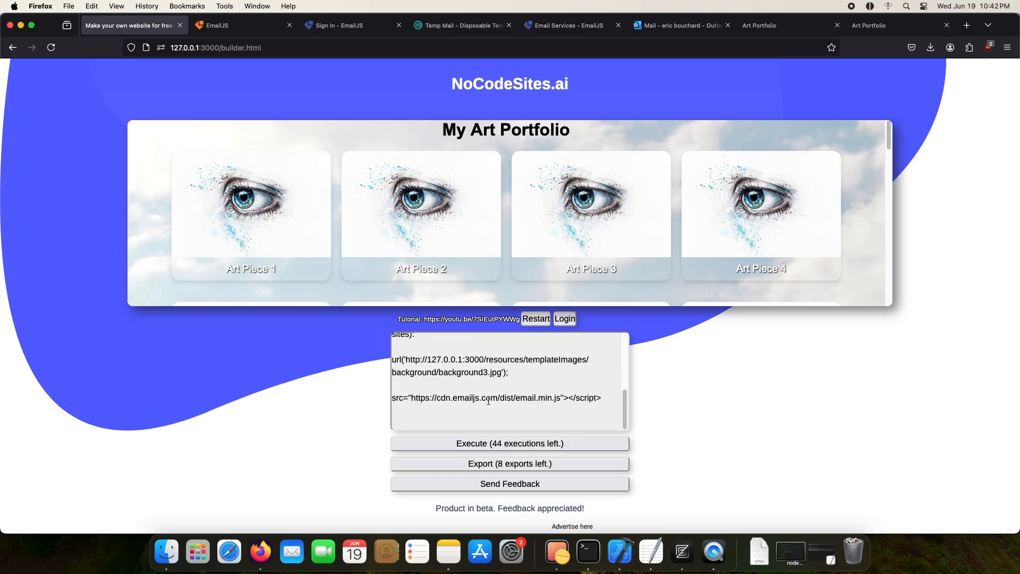
{"action": "scroll", "coordinate": [311, 276], "scroll_direction": "down", "scroll_amount": 10}
{"action": "left_click", "coordinate": [394, 153]}
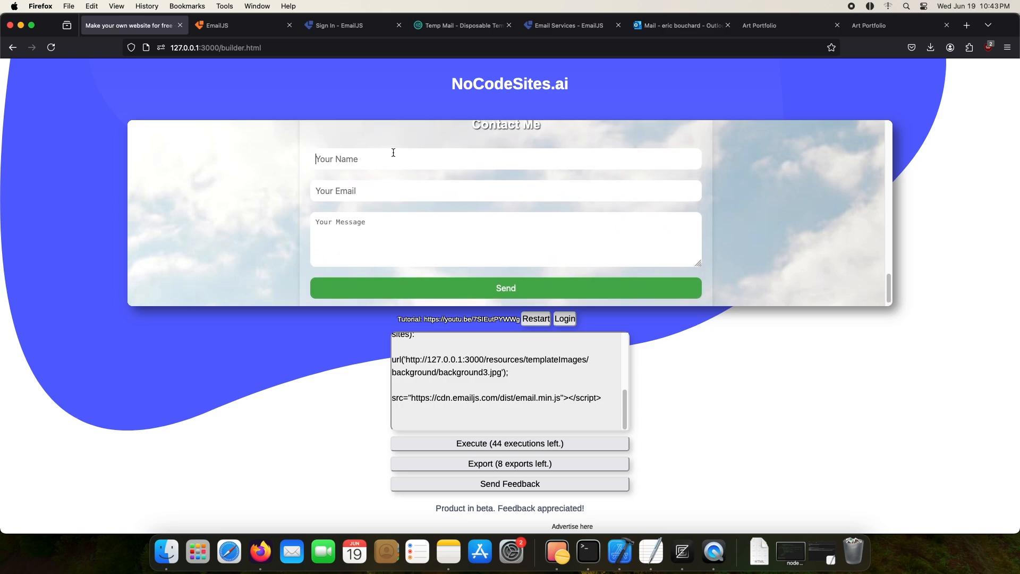
{"action": "type", "text": "test"}
{"action": "key", "text": "Down"}
{"action": "key", "text": "Return"}
{"action": "key", "text": "Tab"}
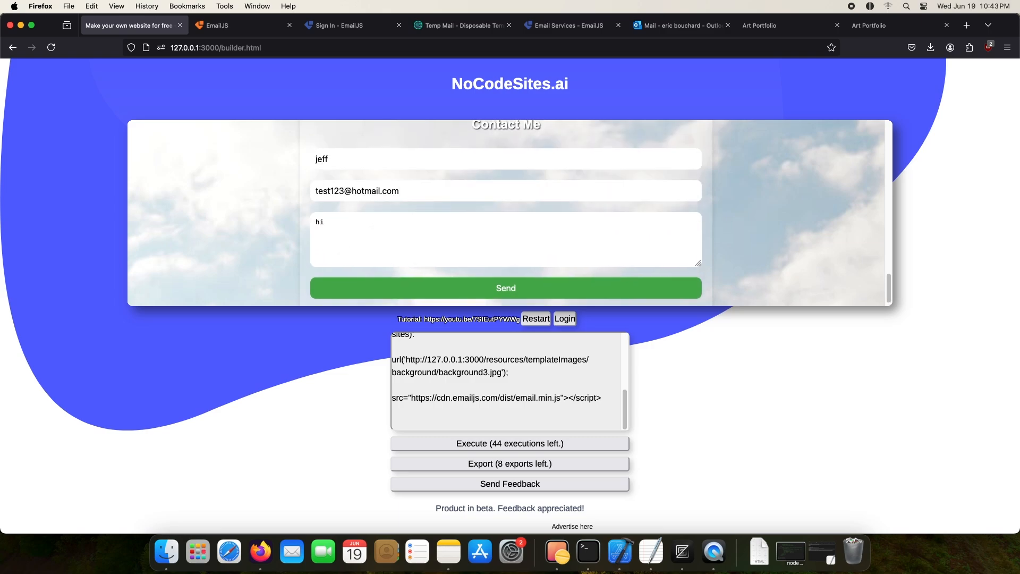
{"action": "left_click", "coordinate": [442, 294]}
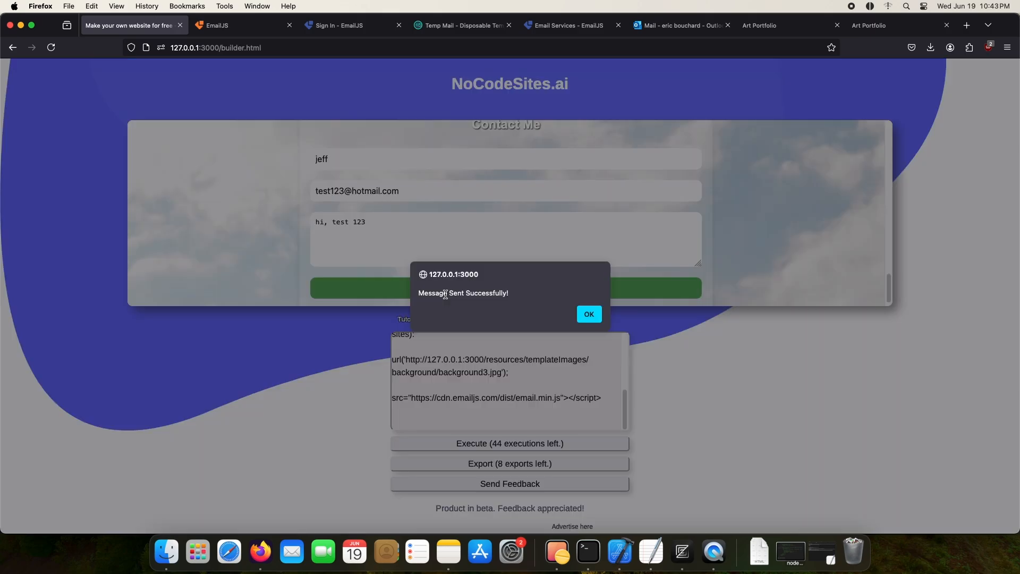
{"action": "triple_click", "coordinate": [431, 296]}
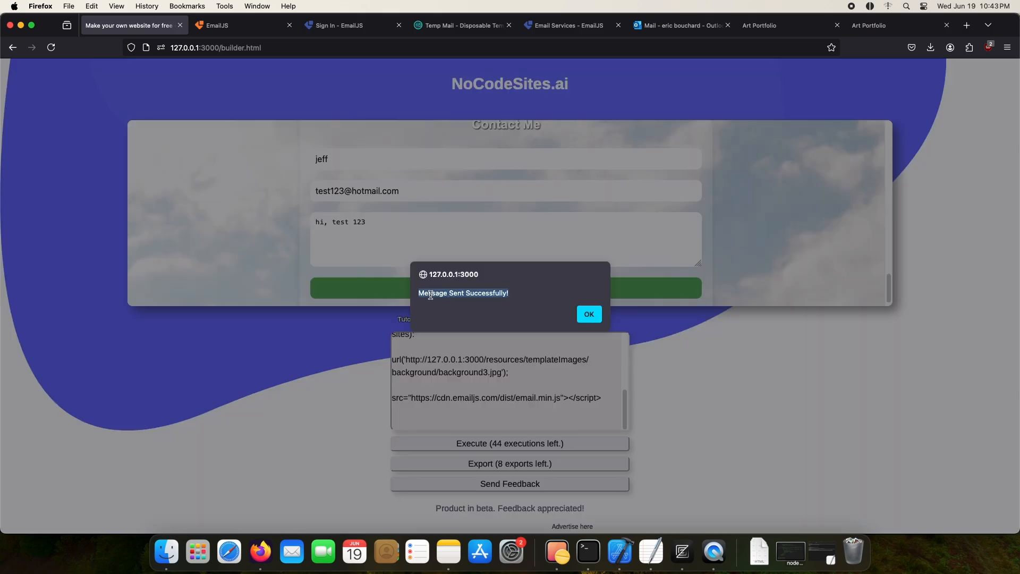
{"action": "left_click", "coordinate": [599, 315]}
Step: Switch to the Outlook inbox and open the newest contact-form email to check its message text
{"action": "left_click", "coordinate": [655, 31]}
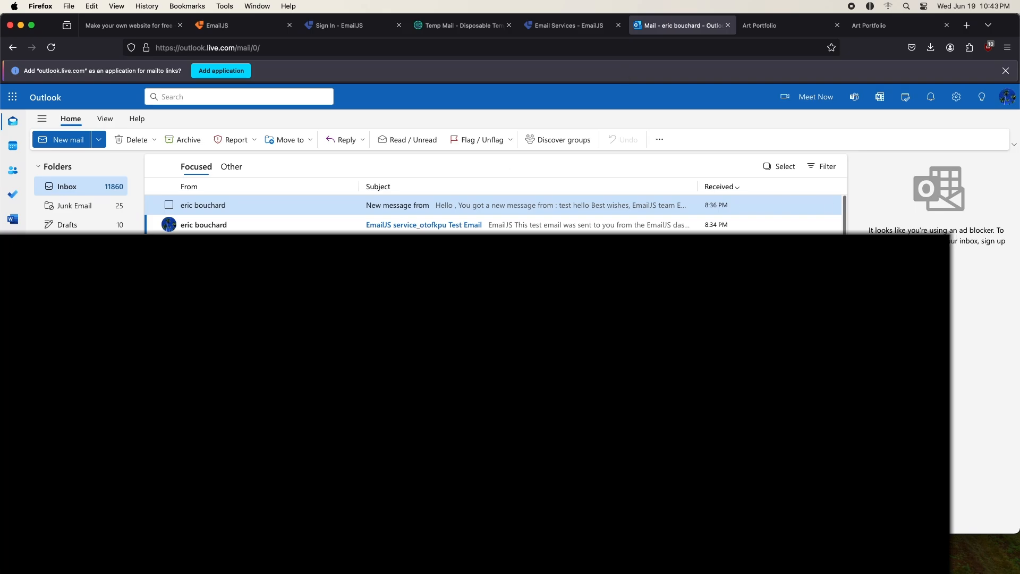
{"action": "left_click", "coordinate": [271, 209]}
{"action": "left_click_drag", "start_coordinate": [163, 319], "coordinate": [204, 322]}
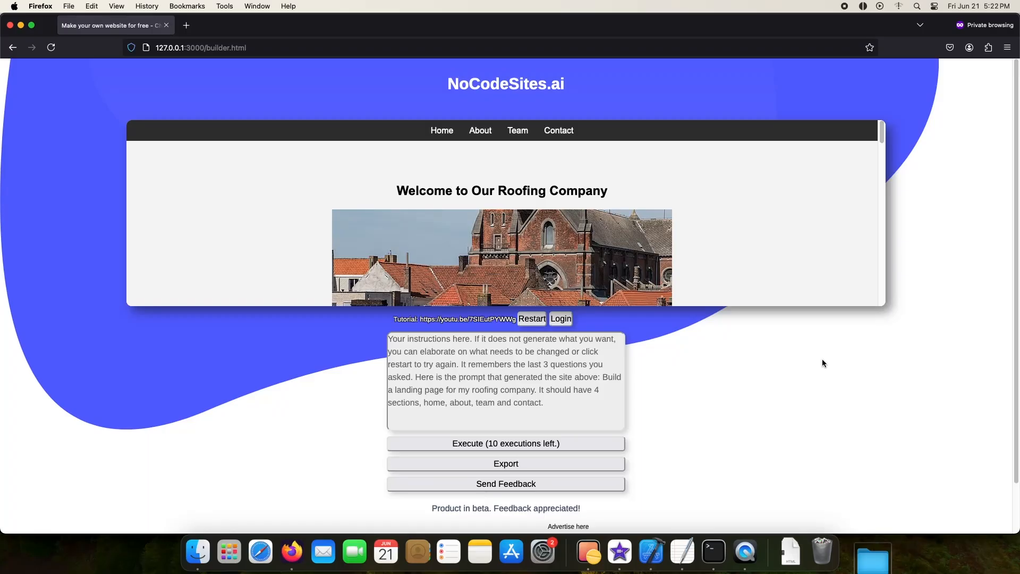
Step: Run the prompt "Build a landing page for my food company. I want a home section, about, team and contact"
{"action": "type", "text": "Build a landing page for my food company. I want a home section, about, team"}
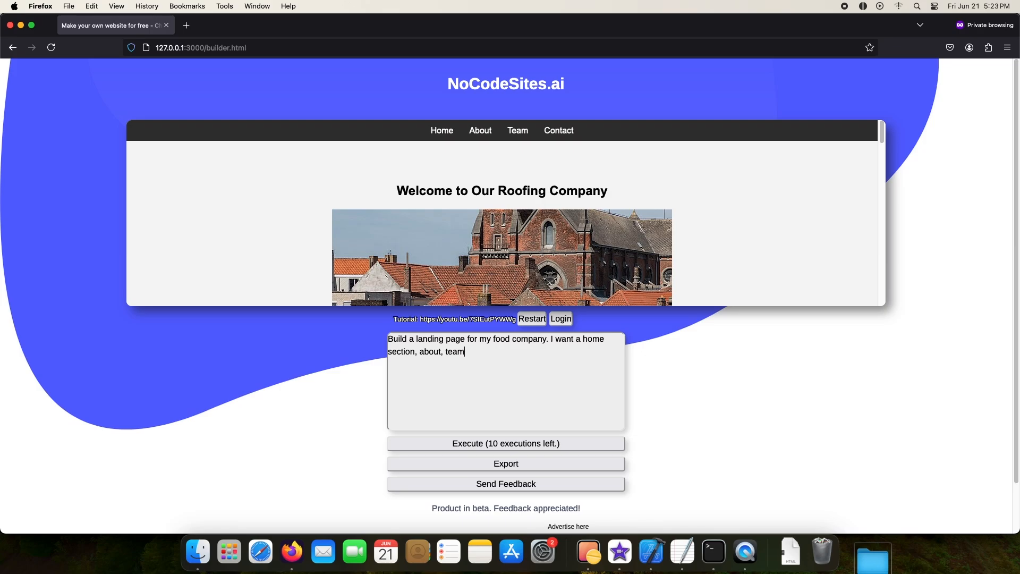
{"action": "left_click", "coordinate": [607, 440]}
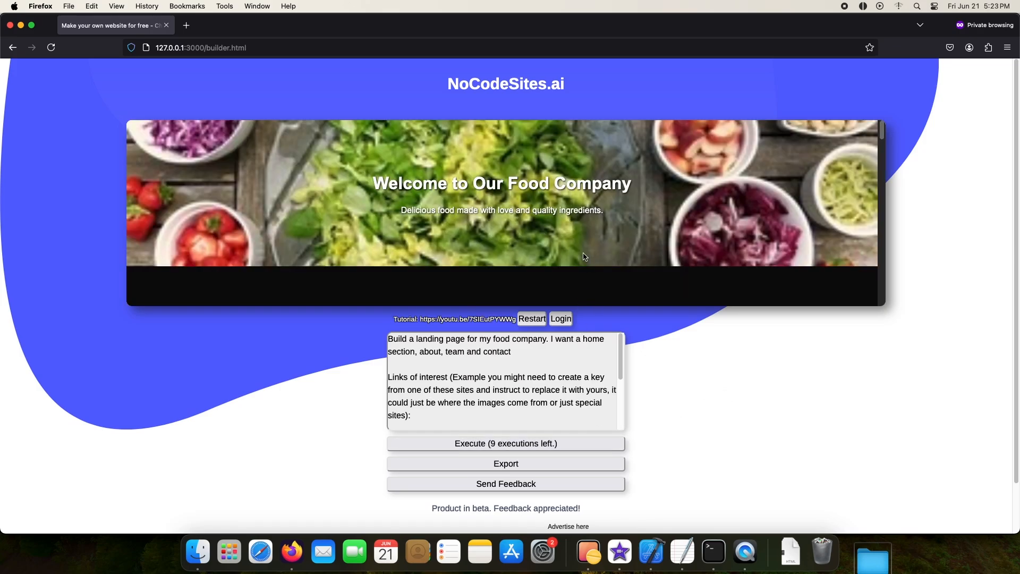
Step: Examine the generated food company page from the welcome banner through the About Us, Our Team and contact form sections
{"action": "scroll", "coordinate": [584, 257], "scroll_direction": "down", "scroll_amount": 5}
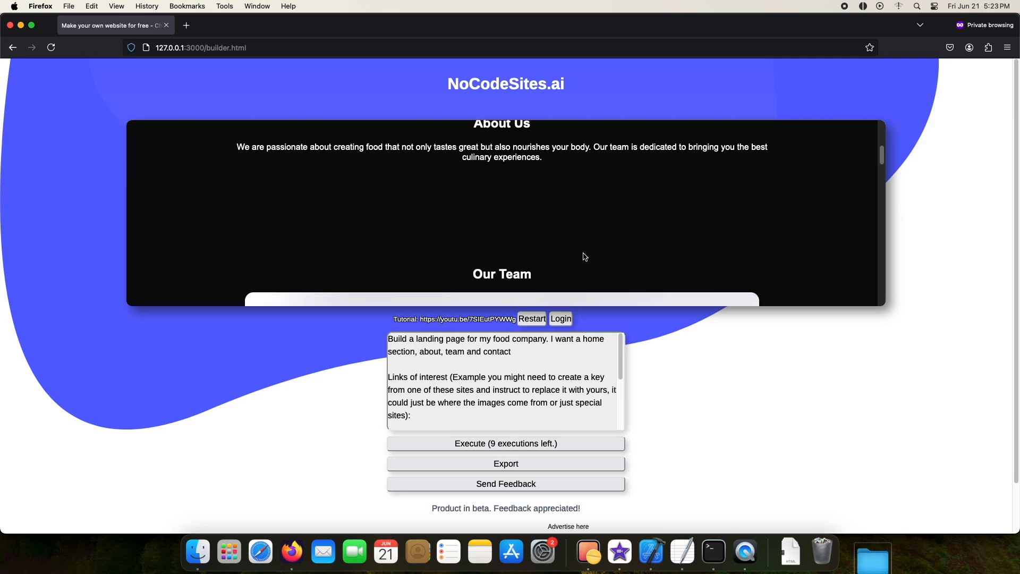
{"action": "scroll", "coordinate": [585, 257], "scroll_direction": "down", "scroll_amount": 5}
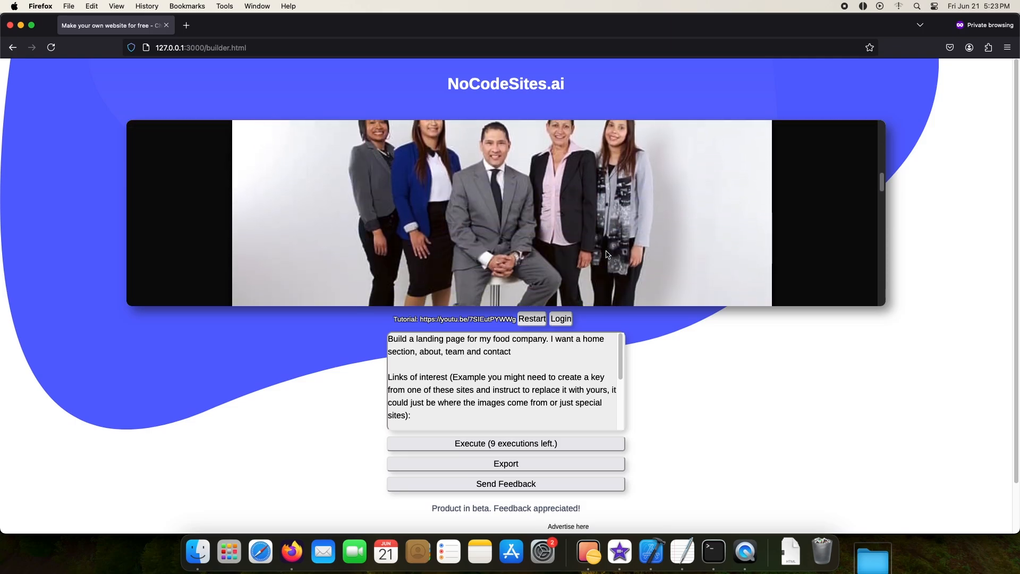
{"action": "scroll", "coordinate": [607, 255], "scroll_direction": "down", "scroll_amount": 5}
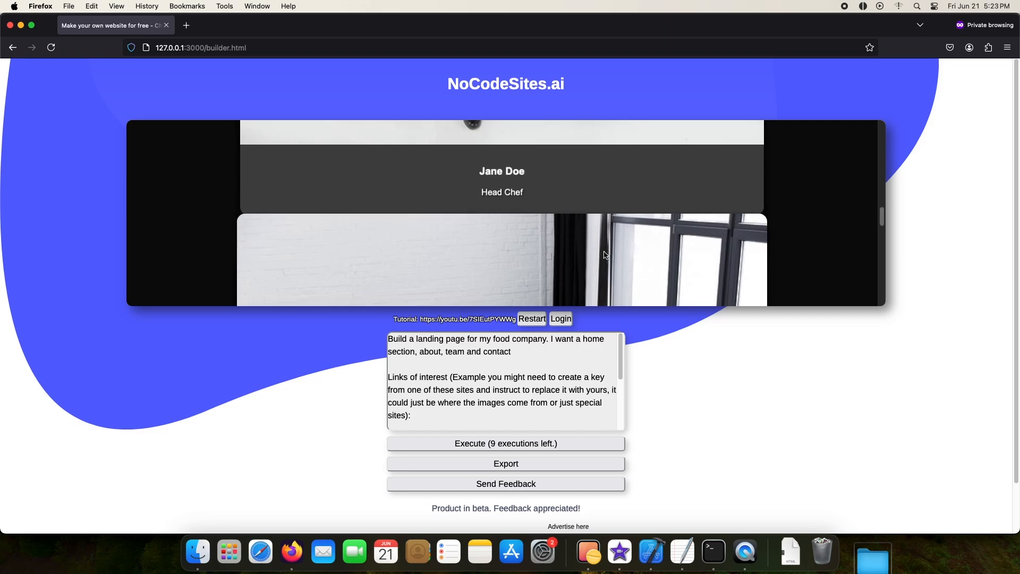
{"action": "scroll", "coordinate": [780, 246], "scroll_direction": "down", "scroll_amount": 5}
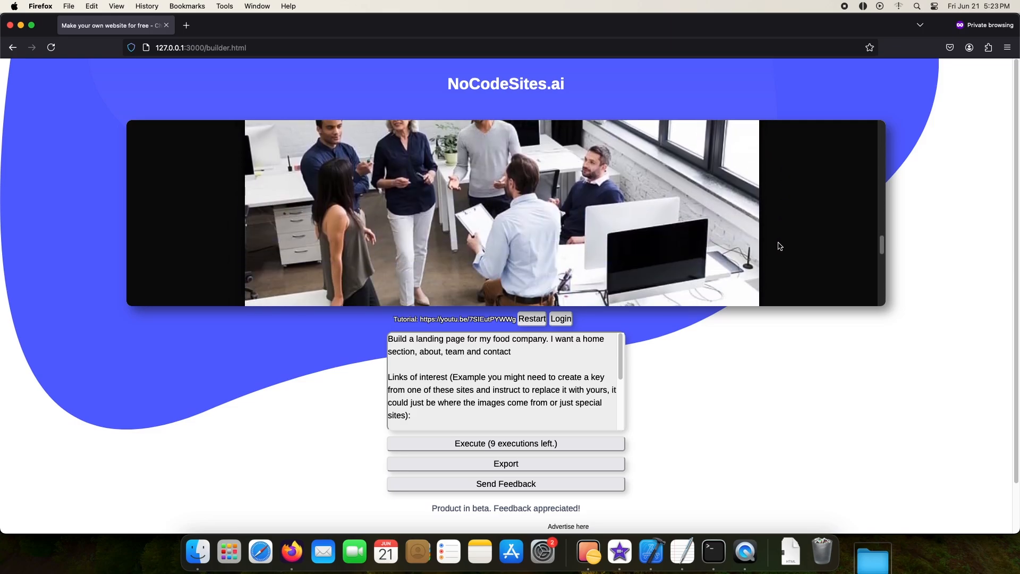
{"action": "scroll", "coordinate": [780, 246], "scroll_direction": "down", "scroll_amount": 5}
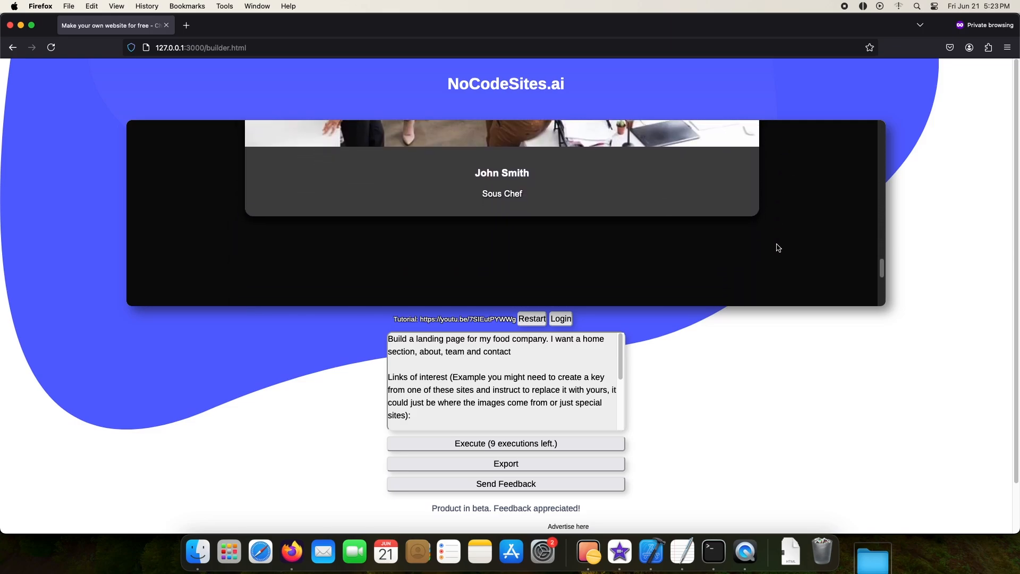
{"action": "scroll", "coordinate": [778, 248], "scroll_direction": "down", "scroll_amount": 5}
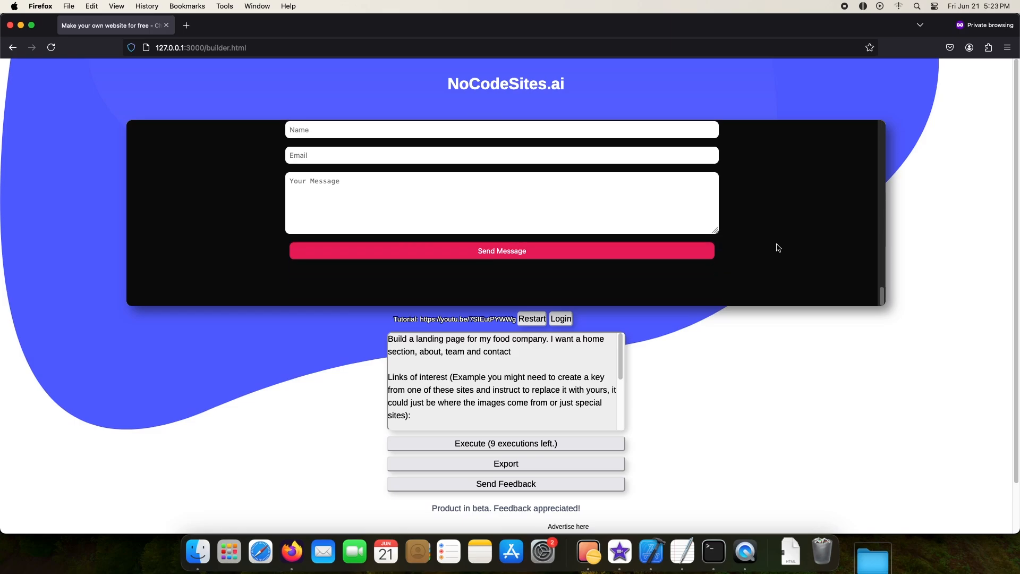
{"action": "scroll", "coordinate": [779, 248], "scroll_direction": "down", "scroll_amount": 2}
{"action": "scroll", "coordinate": [794, 263], "scroll_direction": "up", "scroll_amount": 12}
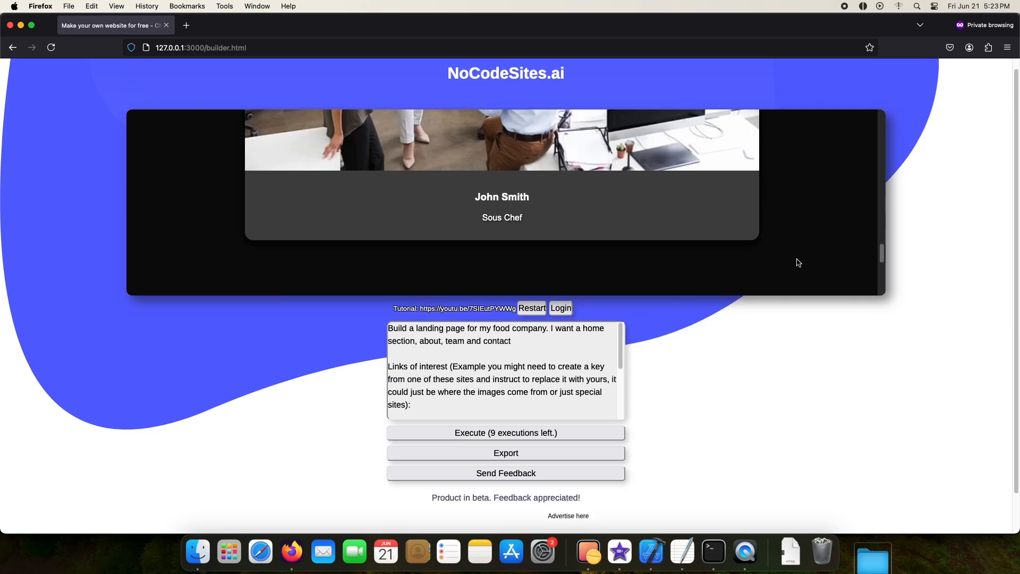
{"action": "scroll", "coordinate": [749, 258], "scroll_direction": "up", "scroll_amount": 3}
Step: Run a prompt adding different backgrounds to the about us, our team and contact us sections and making the team images show individual people
{"action": "key", "text": "super+a"}
{"action": "type", "text": "add a background to the about us section, and a different ba"}
{"action": "scroll", "coordinate": [813, 242], "scroll_direction": "down", "scroll_amount": 2}
{"action": "type", "text": "ckground behind the our team section."}
{"action": "scroll", "coordinate": [801, 229], "scroll_direction": "down", "scroll_amount": 6}
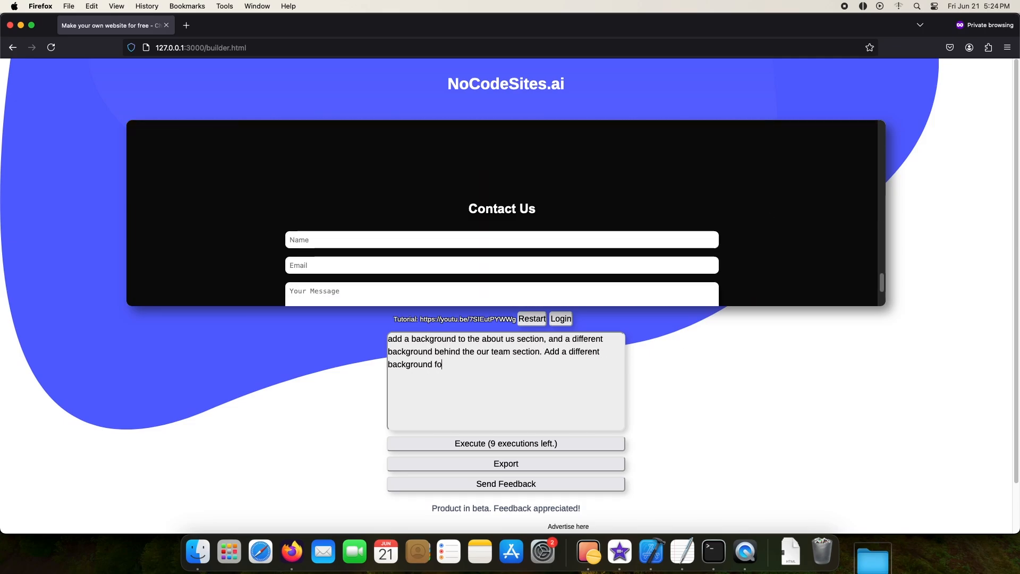
{"action": "type", "text": "n."}
{"action": "scroll", "coordinate": [802, 229], "scroll_direction": "up", "scroll_amount": 5}
{"action": "type", "text": "Make the team section just individual people since right now it's a bunch of people in one image"}
{"action": "left_click", "coordinate": [506, 443]}
Step: Examine the section backgrounds and individual team member cards on the regenerated food company page
{"action": "scroll", "coordinate": [774, 279], "scroll_direction": "down", "scroll_amount": 1}
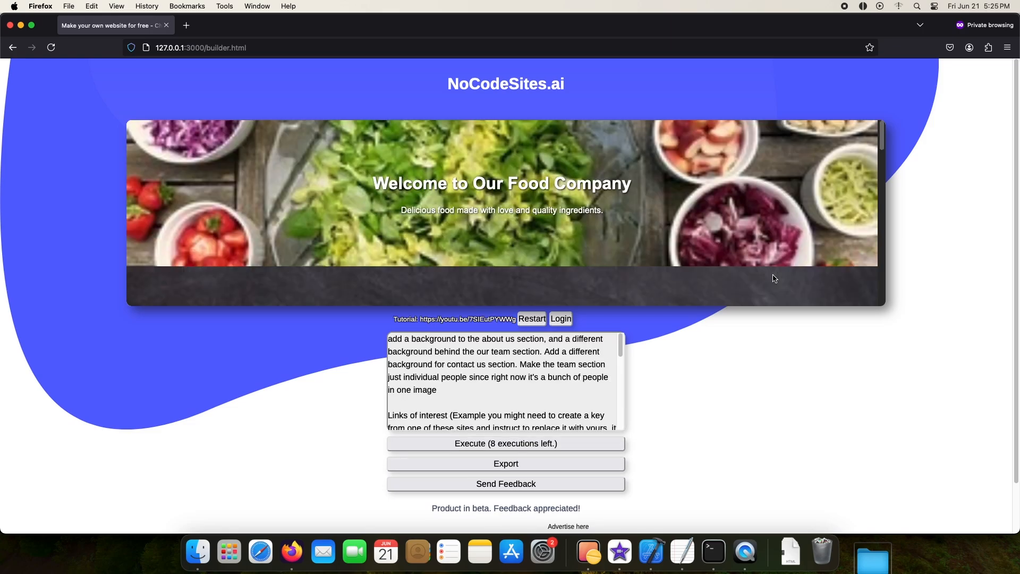
{"action": "scroll", "coordinate": [744, 274], "scroll_direction": "down", "scroll_amount": 4}
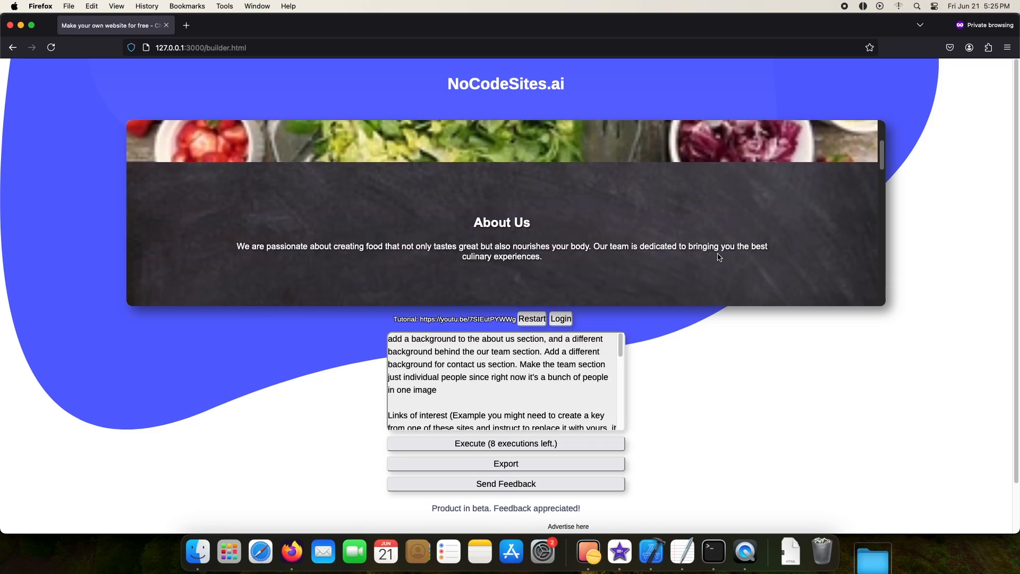
{"action": "scroll", "coordinate": [813, 237], "scroll_direction": "down", "scroll_amount": 3}
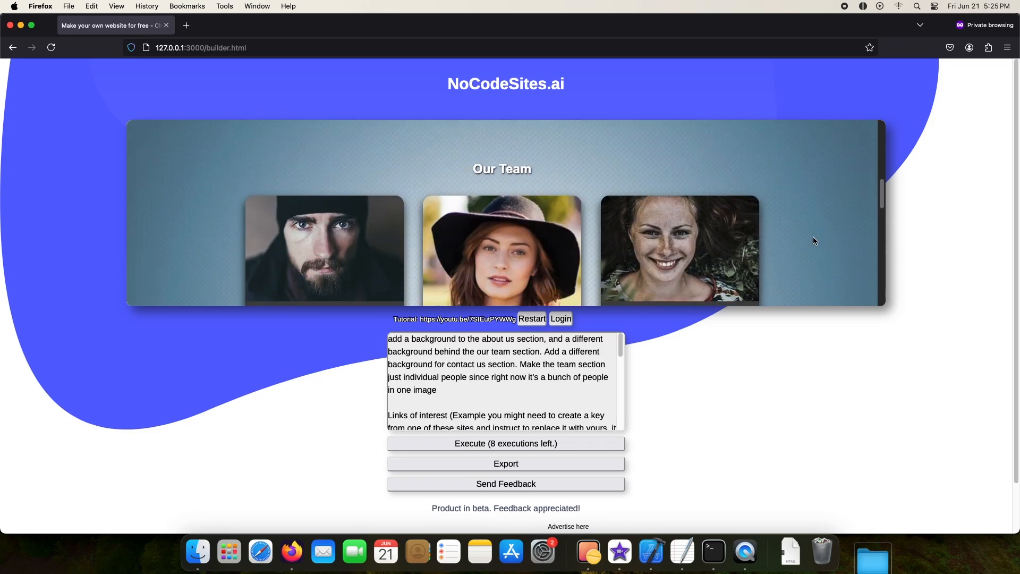
{"action": "scroll", "coordinate": [813, 240], "scroll_direction": "down", "scroll_amount": 5}
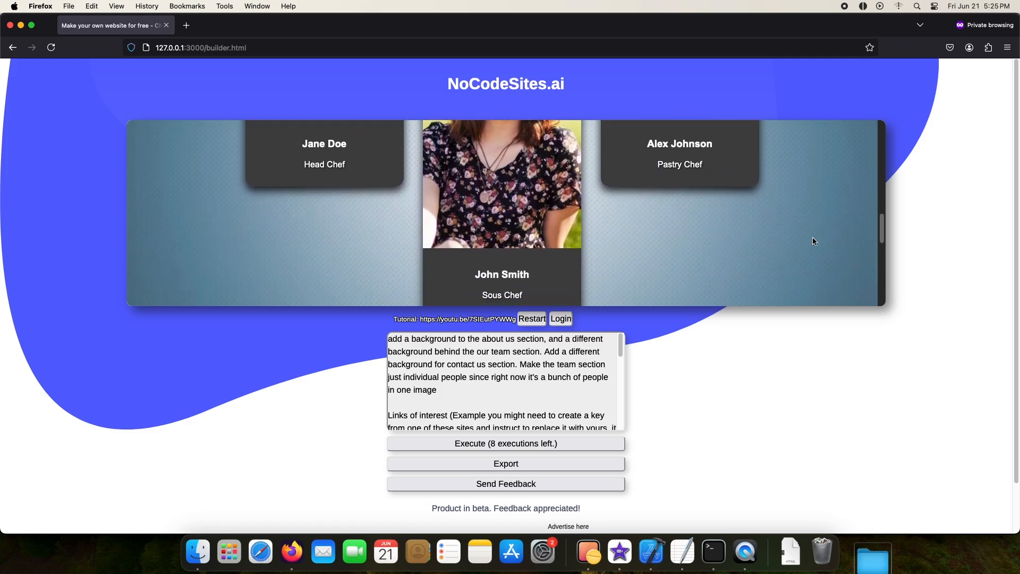
{"action": "scroll", "coordinate": [813, 242], "scroll_direction": "down", "scroll_amount": 3}
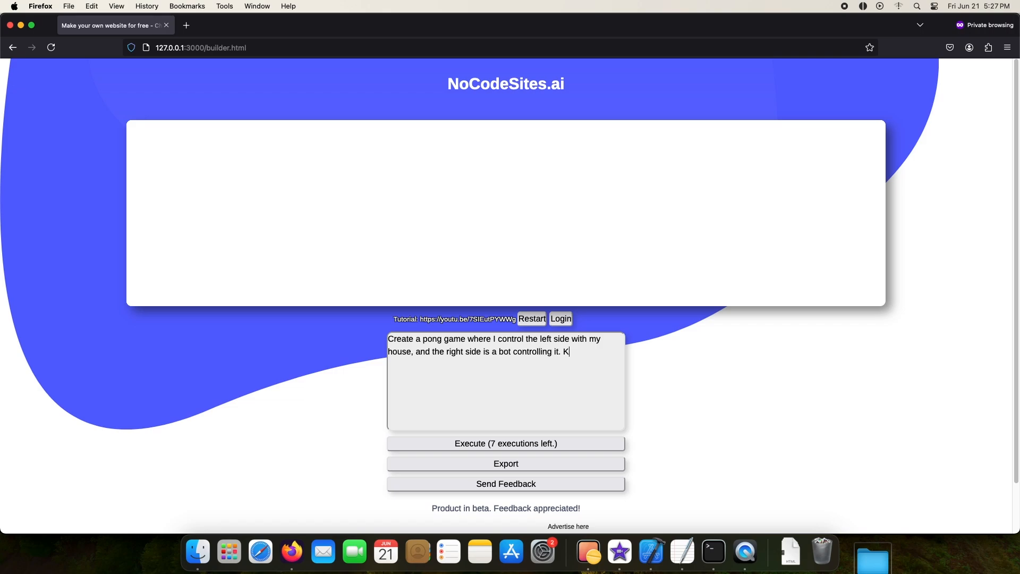
Step: Run the prompt for a pong game with a user-controlled left side, a bot-controlled right side and score tracking
{"action": "left_click", "coordinate": [489, 443]}
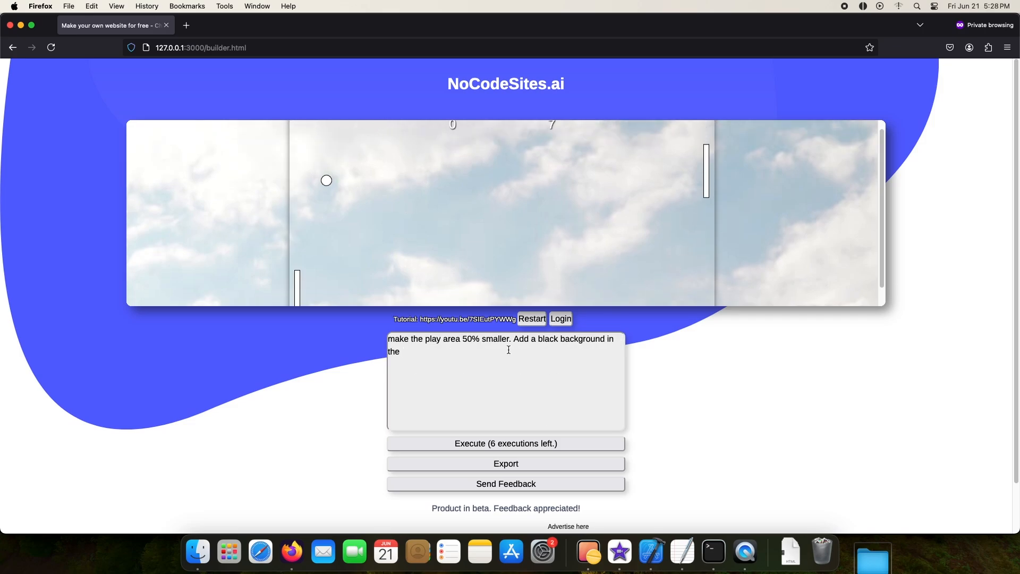
Step: Run a prompt making the play area 50% smaller with a black background and a DVD-logo-like bouncing box that changes the area's color on wall hits
{"action": "type", "text": "play area."}
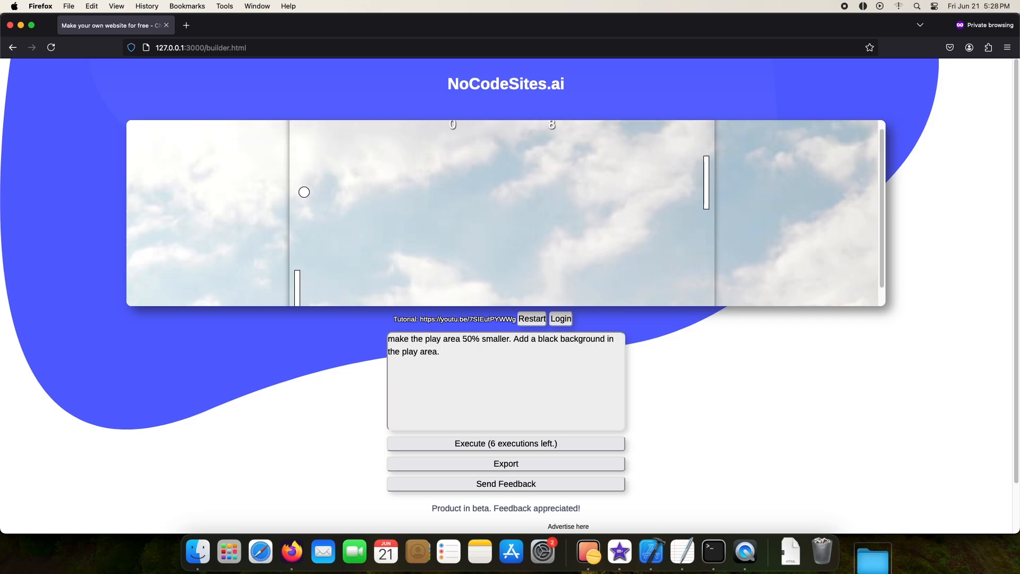
{"action": "type", "text": " Add"}
{"action": "type", "text": "a."}
{"action": "key", "text": "BackSpace"}
{"action": "key", "text": "BackSpace"}
{"action": "key", "text": "BackSpace"}
{"action": "type", "text": "a bouncing box like the d"}
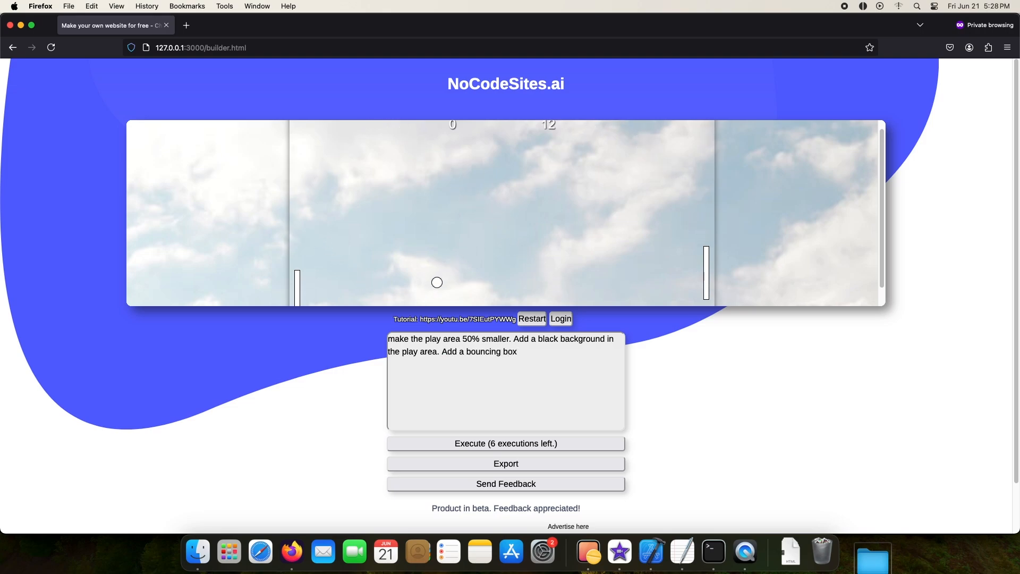
{"action": "type", "text": "vd lo"}
{"action": "type", "text": "go, each time this bo"}
{"action": "type", "text": "x hits a wall, th"}
{"action": "type", "text": "e color of the pla"}
{"action": "type", "text": "y area changes"}
{"action": "left_click", "coordinate": [506, 443]}
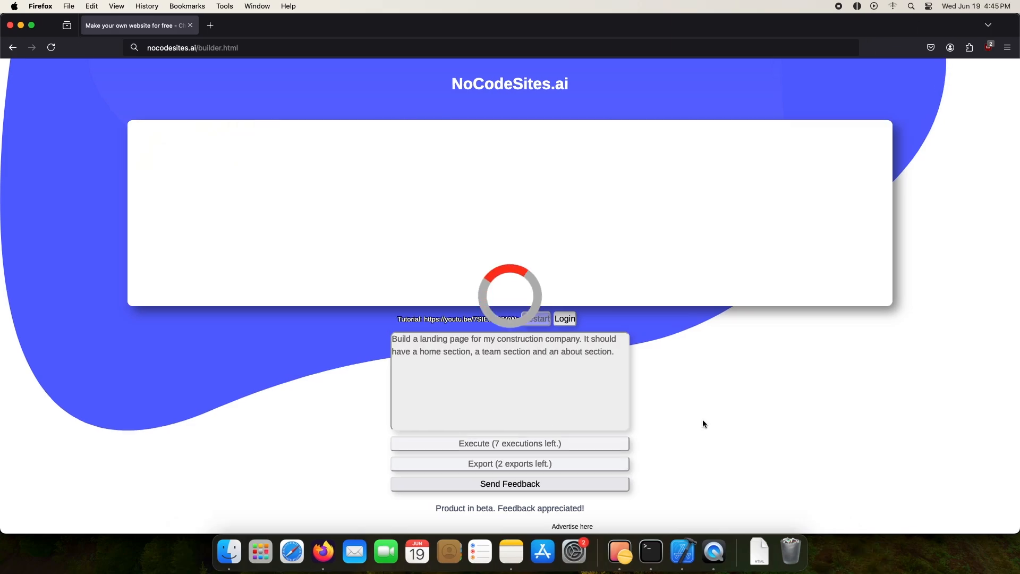
Step: Examine the Home and Meet the Team sections of the generated construction company page
{"action": "scroll", "coordinate": [699, 268], "scroll_direction": "down", "scroll_amount": 5}
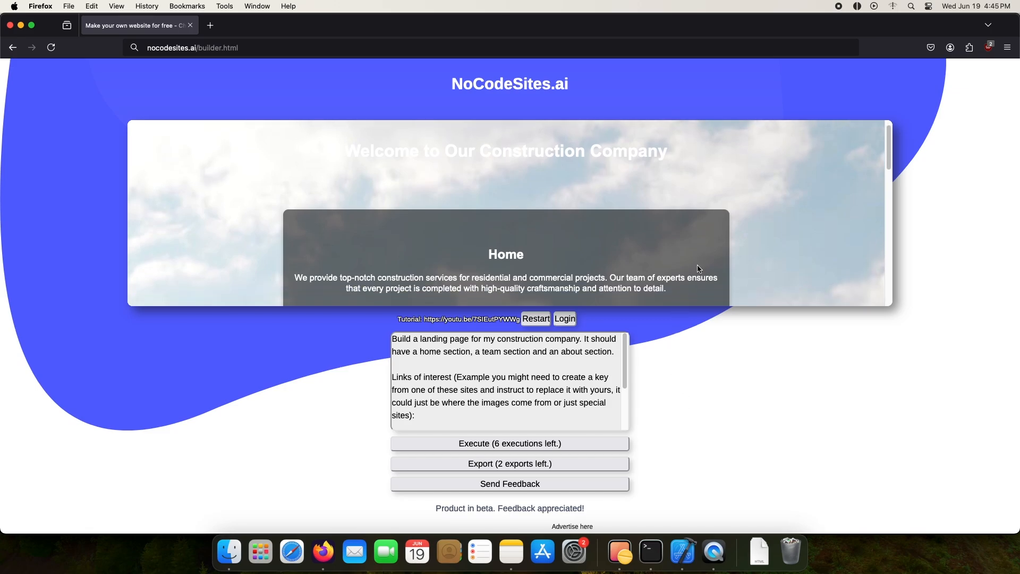
{"action": "scroll", "coordinate": [699, 268], "scroll_direction": "down", "scroll_amount": 5}
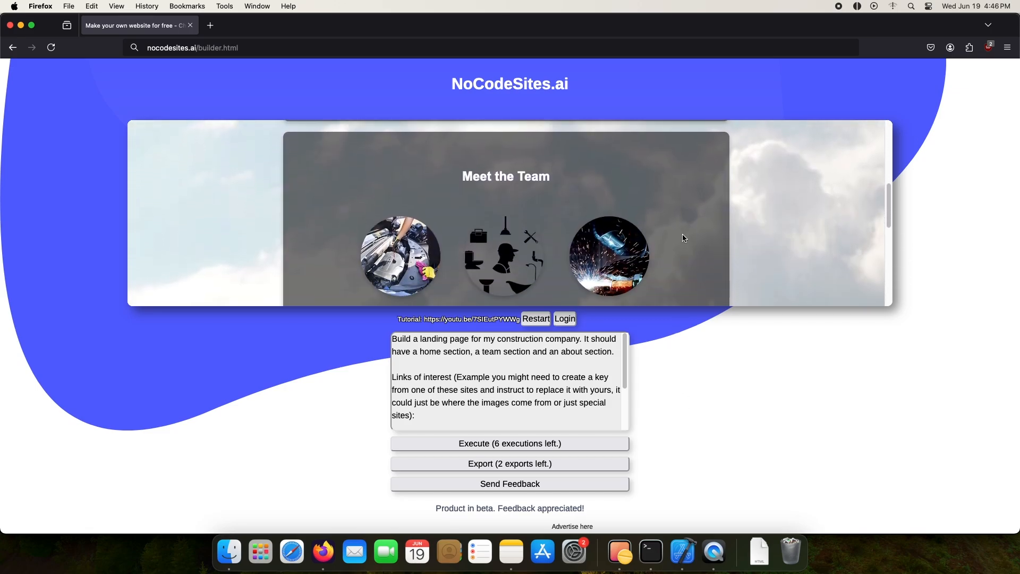
{"action": "scroll", "coordinate": [685, 234], "scroll_direction": "down", "scroll_amount": 5}
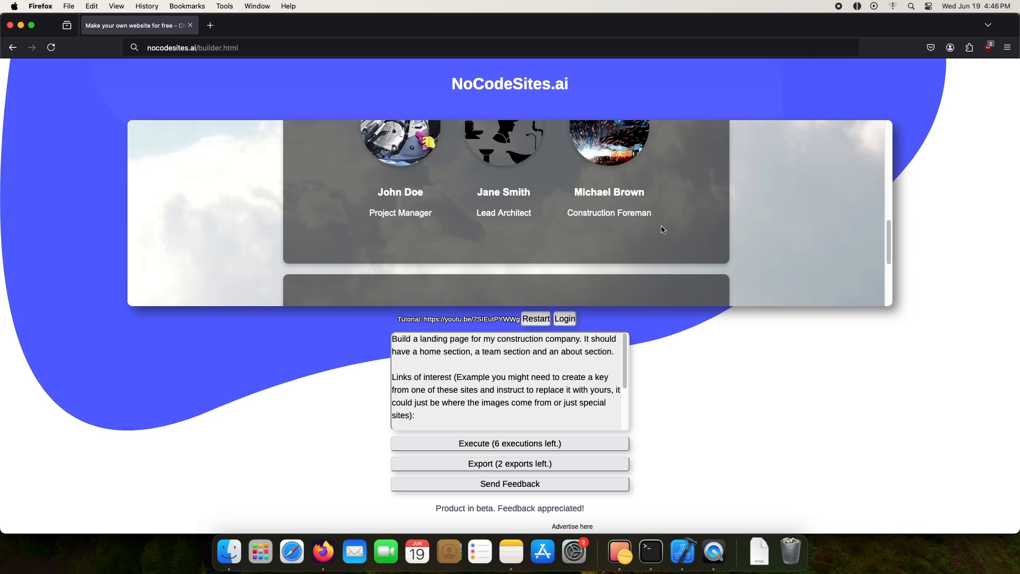